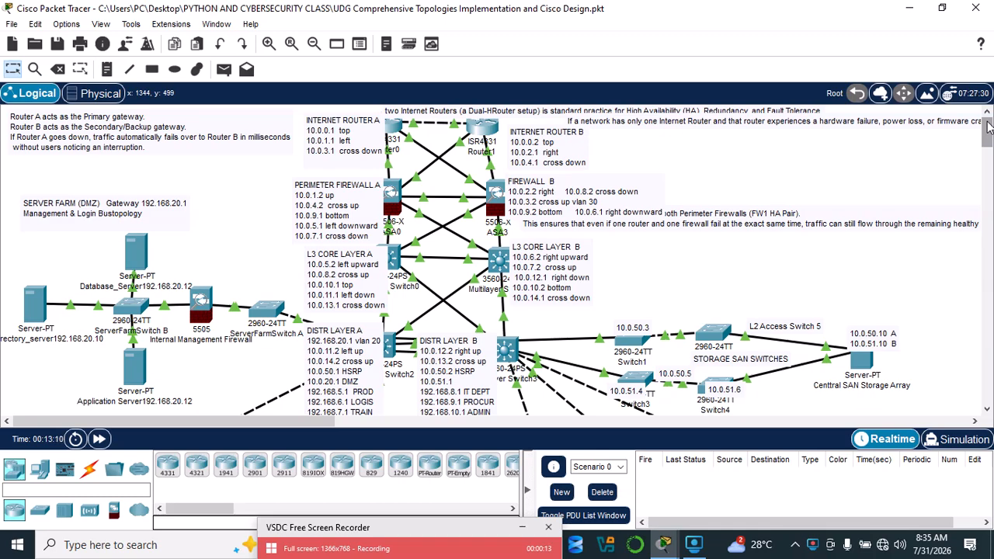
# - View the IP configuration of PC6 in the Production department of the topology
pyautogui.scroll(-5, 988, 127)
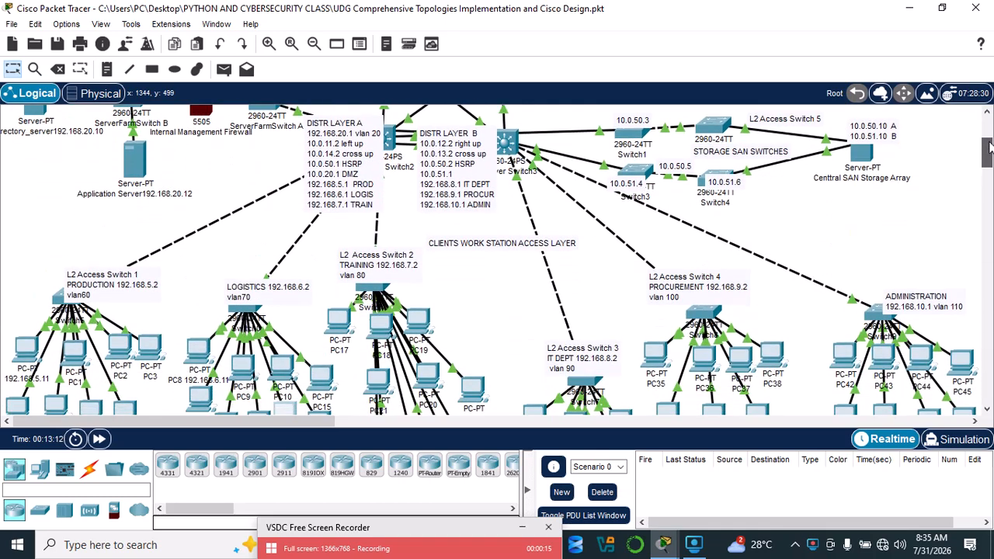
pyautogui.scroll(5, 986, 125)
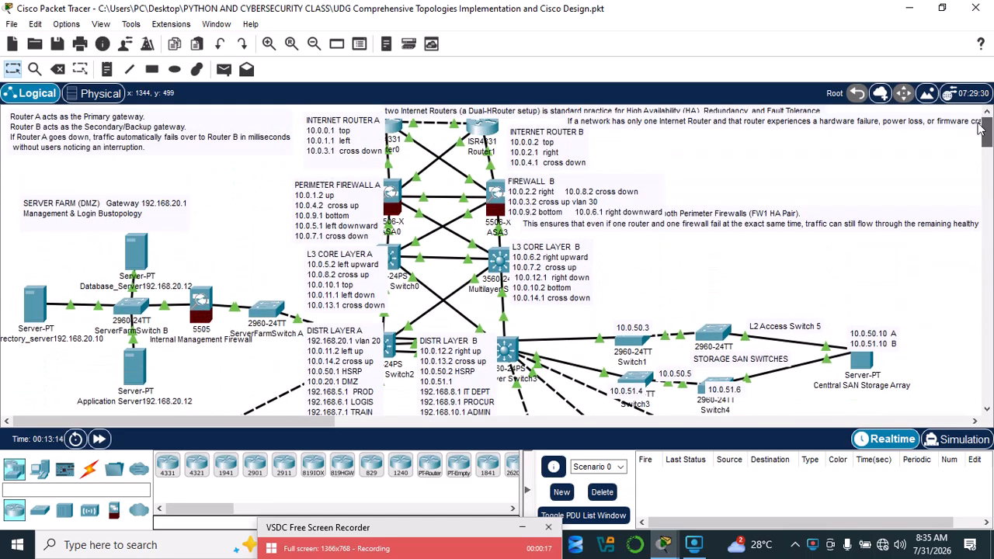
pyautogui.moveTo(985, 124); pyautogui.dragTo(960, 149)
pyautogui.scroll(-3, 960, 149)
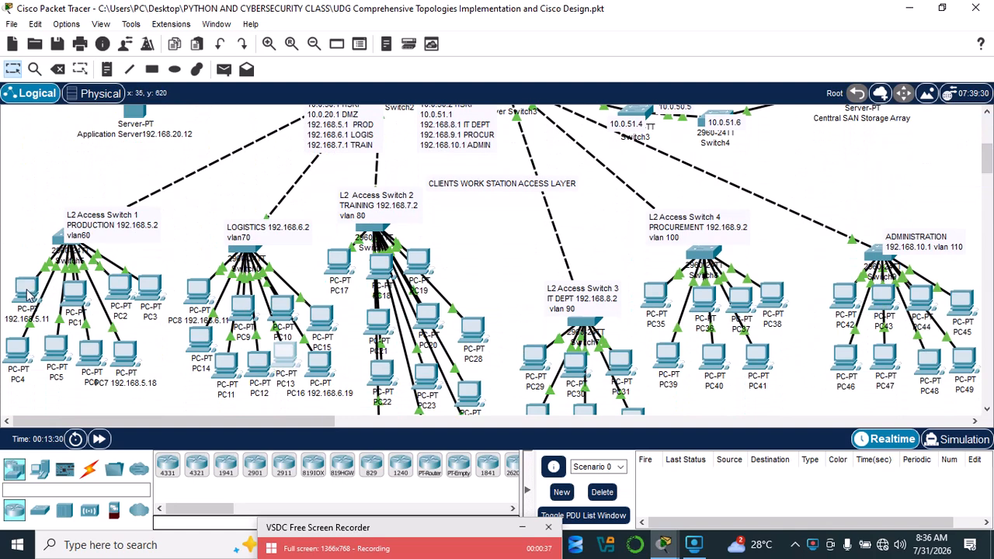
pyautogui.click(91, 359)
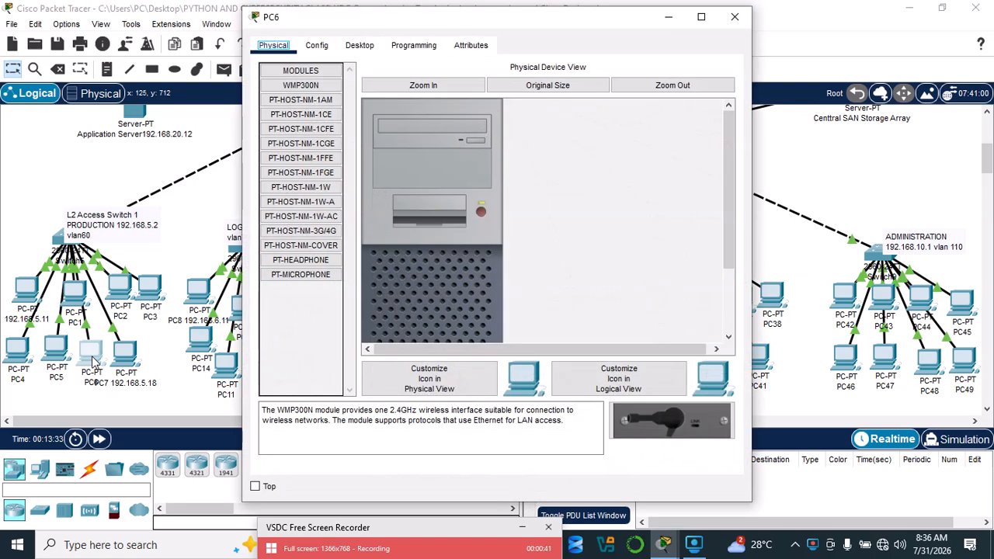
pyautogui.click(368, 46)
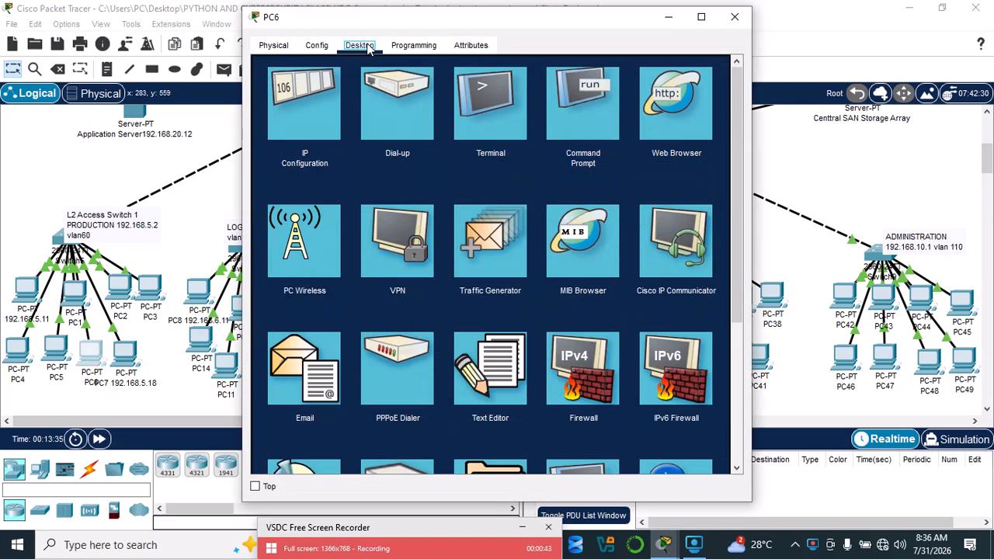
pyautogui.click(302, 117)
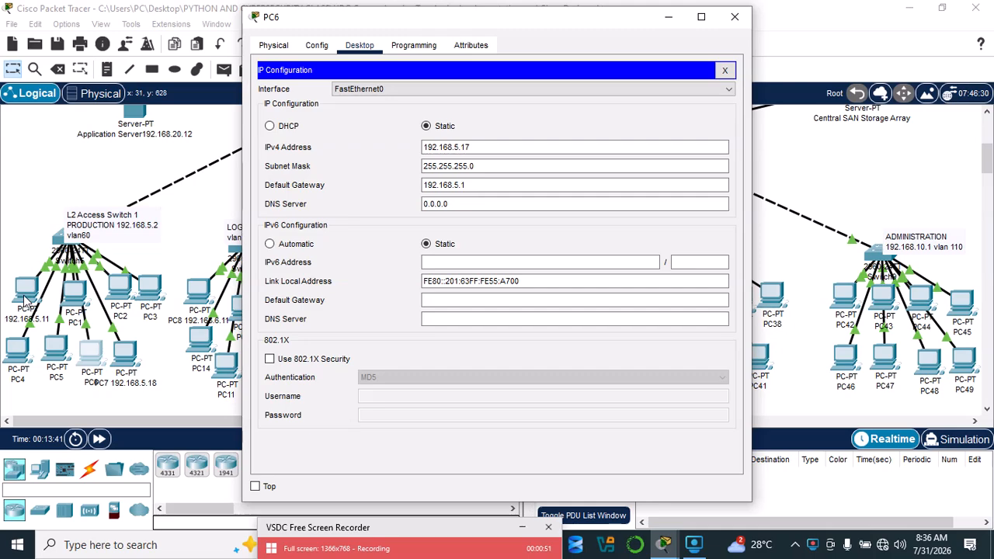
# - View the IP configuration of the Production PC labelled 192.168.5.11, then close its window
pyautogui.click(25, 298)
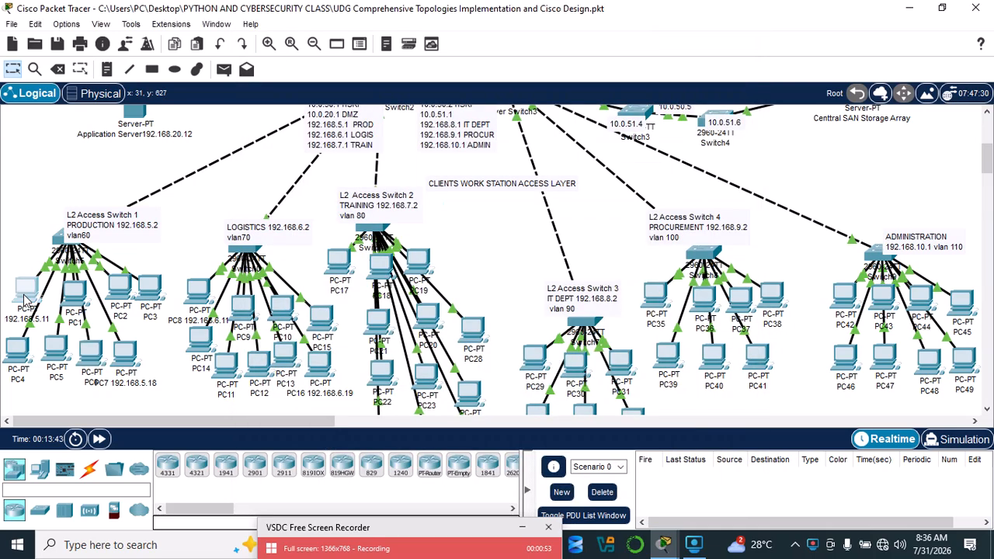
pyautogui.click(25, 299)
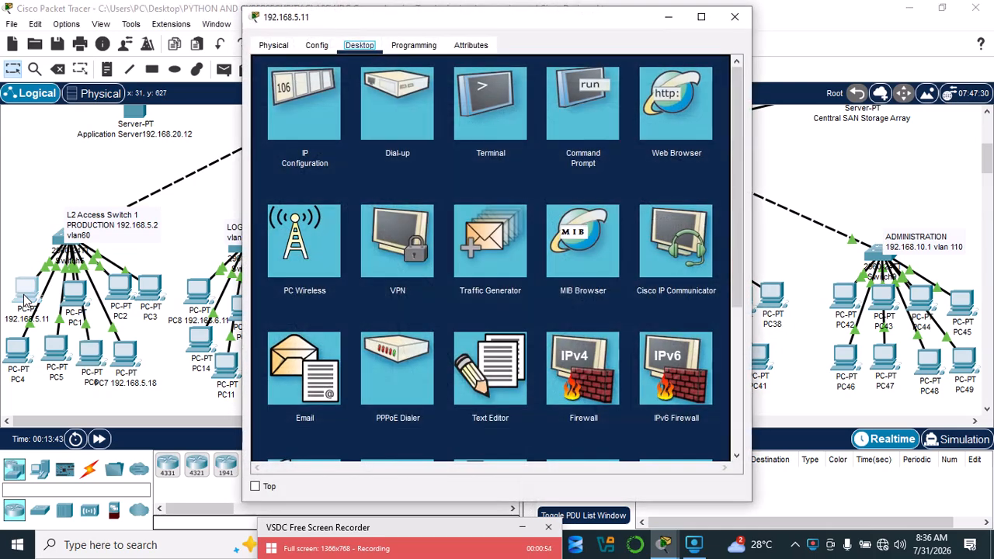
pyautogui.click(299, 135)
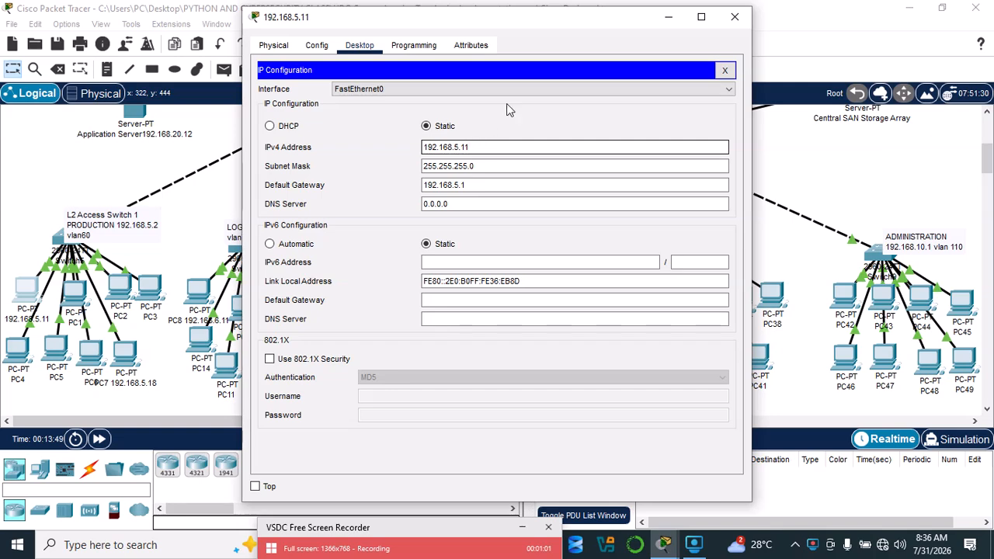
pyautogui.click(734, 19)
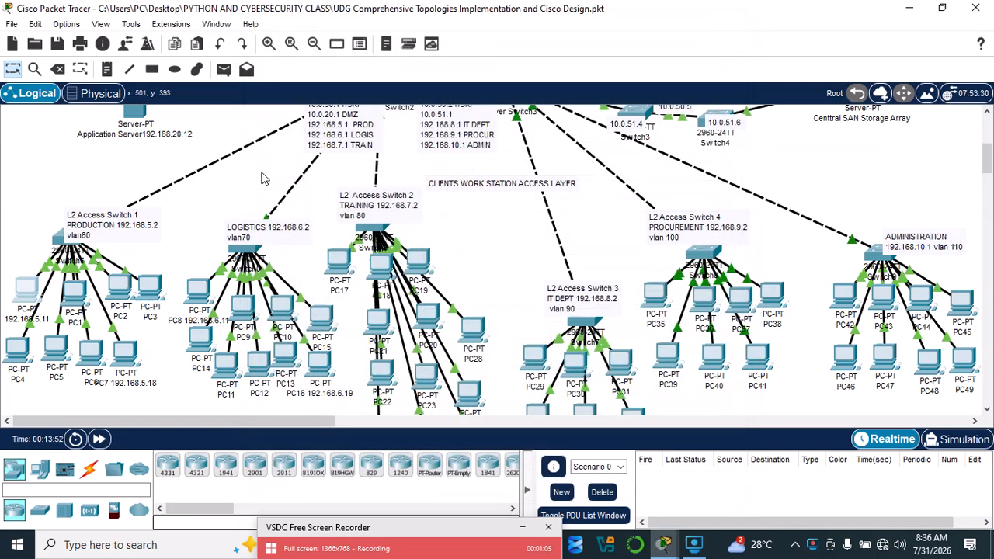
# - Ping 192.168.5.17 from the command prompt of the Production PC labelled 192.168.5.11, then minimize its window
pyautogui.click(29, 289)
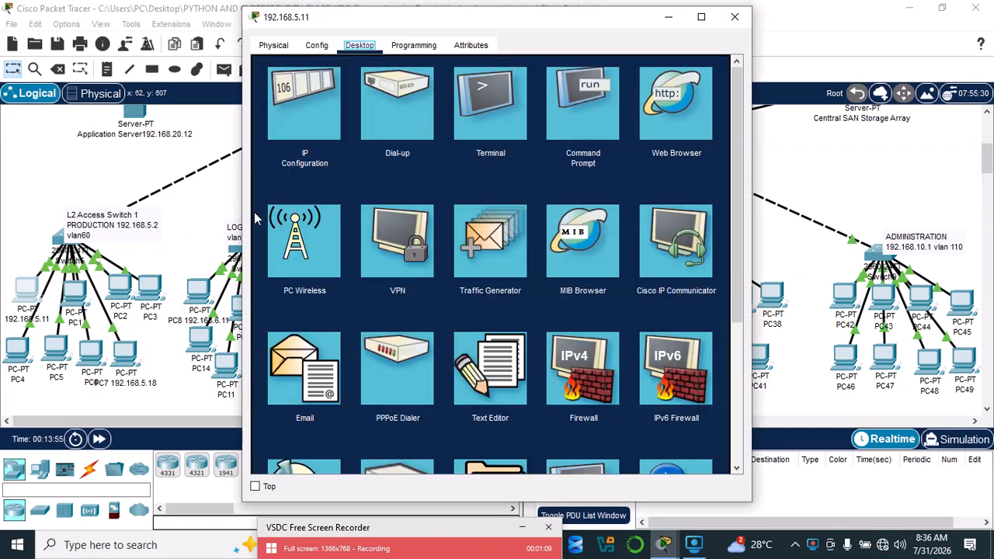
pyautogui.click(575, 125)
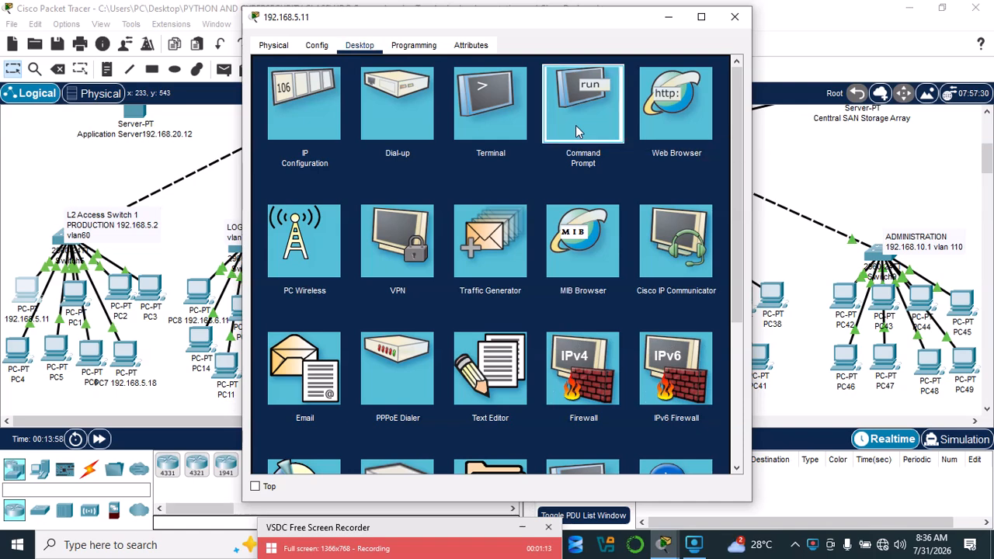
pyautogui.write('pi')
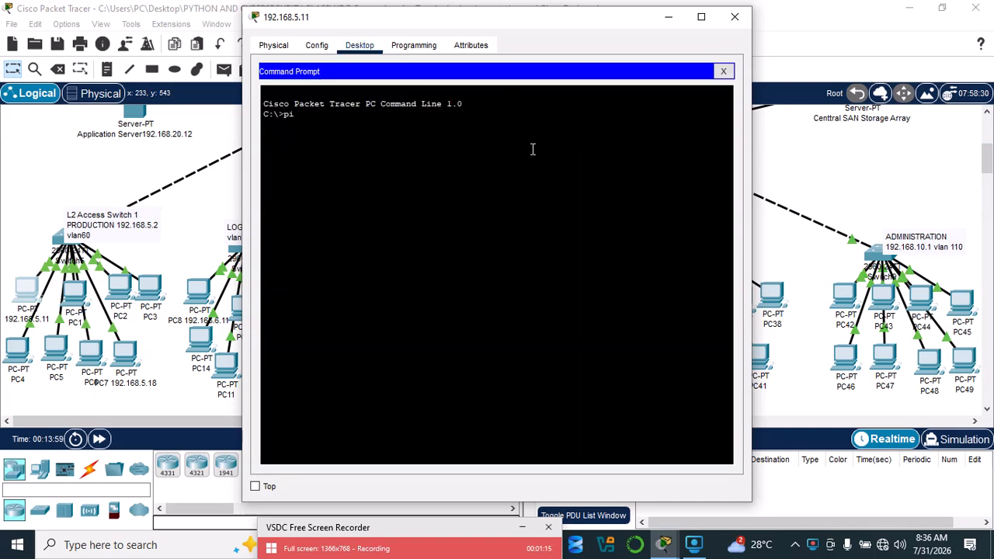
pyautogui.write('ng')
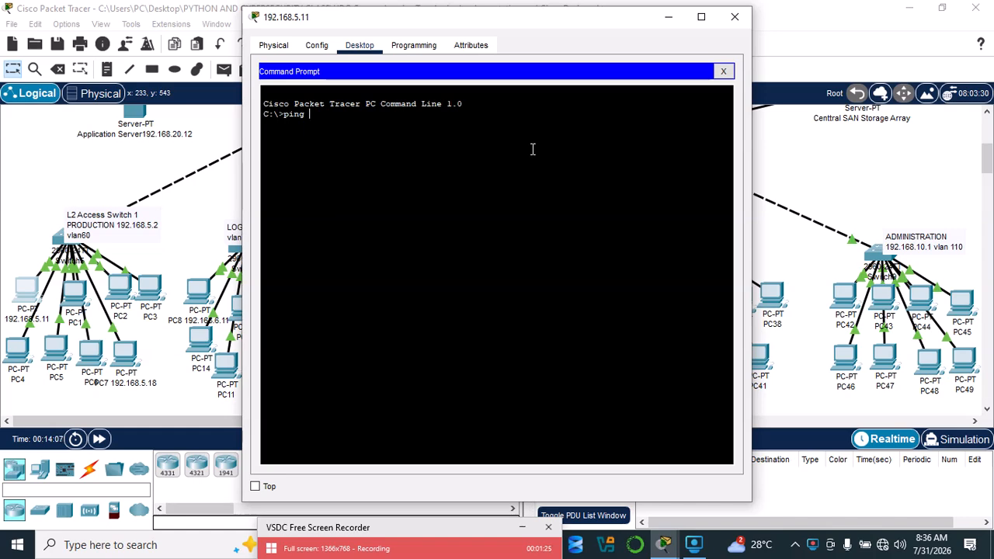
pyautogui.write('2.168.5.17')
pyautogui.press('Return')
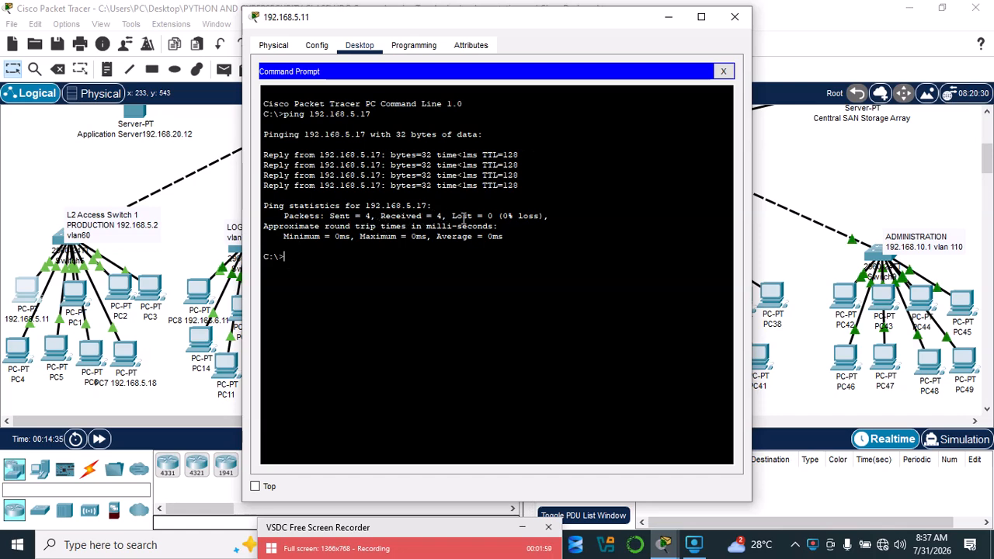
pyautogui.click(672, 22)
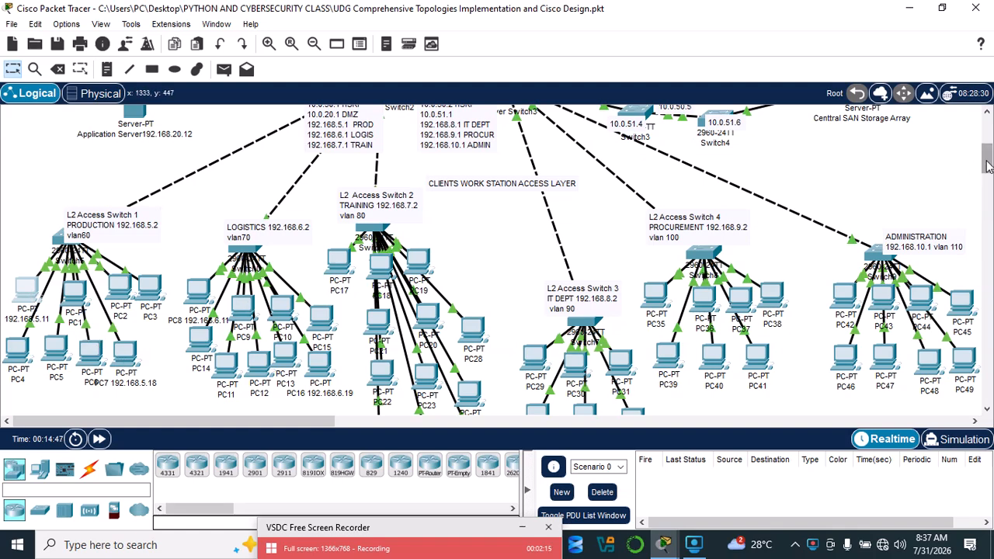
# - Ping 192.168.5.11 from the command line of Multilayer Switch2 in distribution layer A, then minimize its window
pyautogui.scroll(1, 986, 163)
pyautogui.scroll(1, 986, 163)
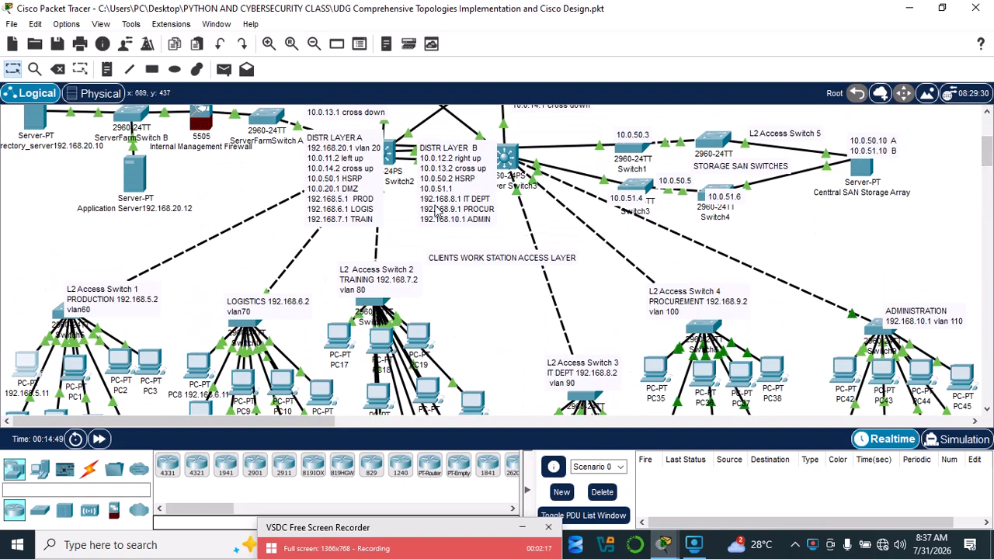
pyautogui.click(388, 151)
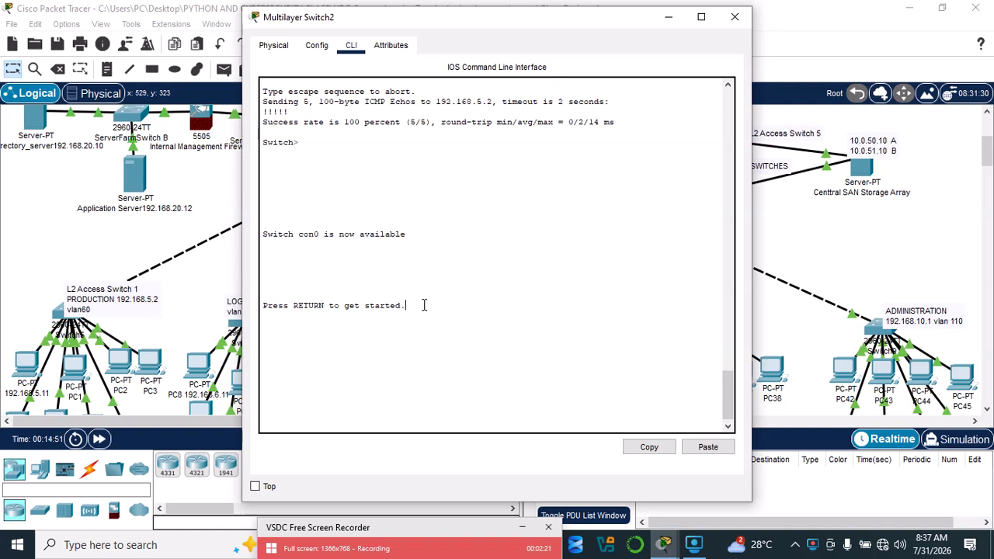
pyautogui.press('Return')
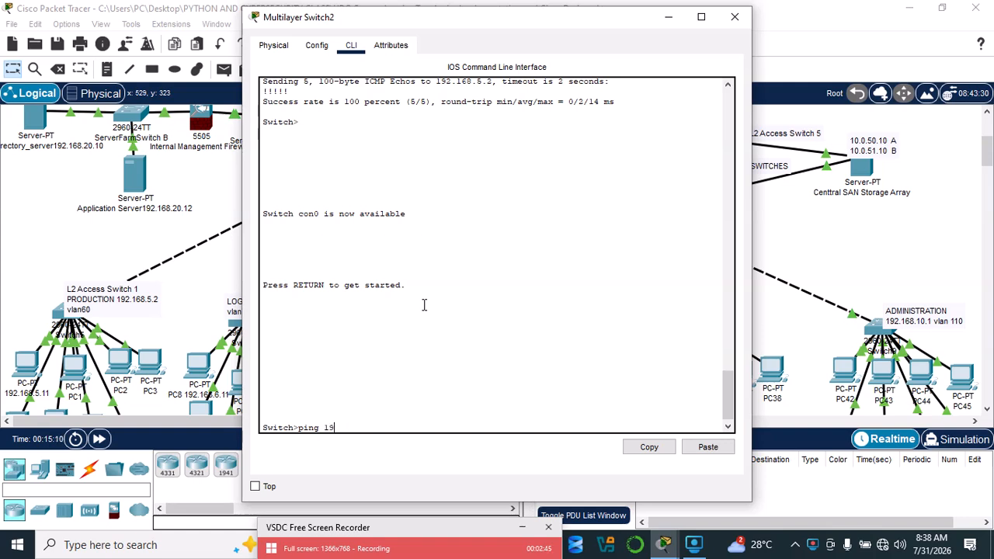
pyautogui.write('.168.5.11')
pyautogui.press('Return')
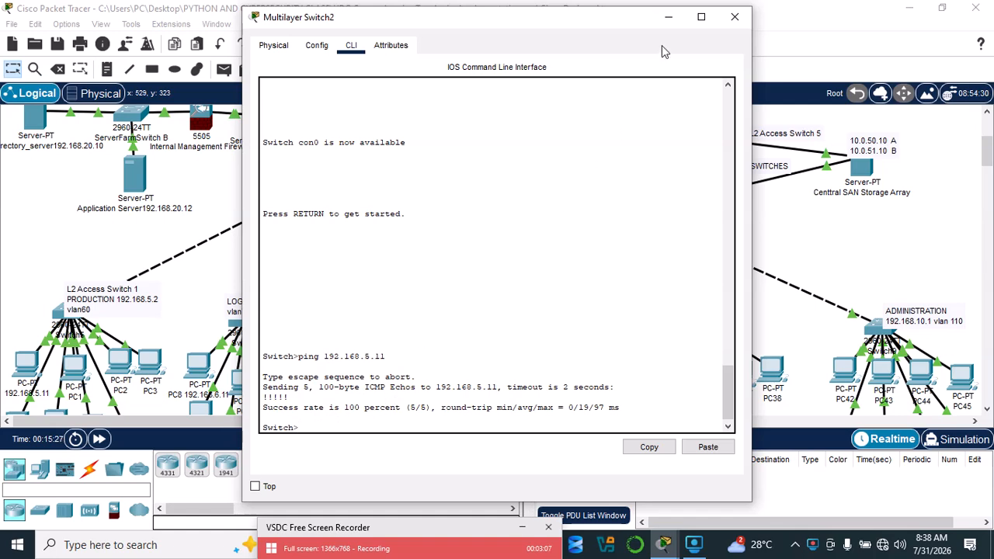
pyautogui.click(665, 18)
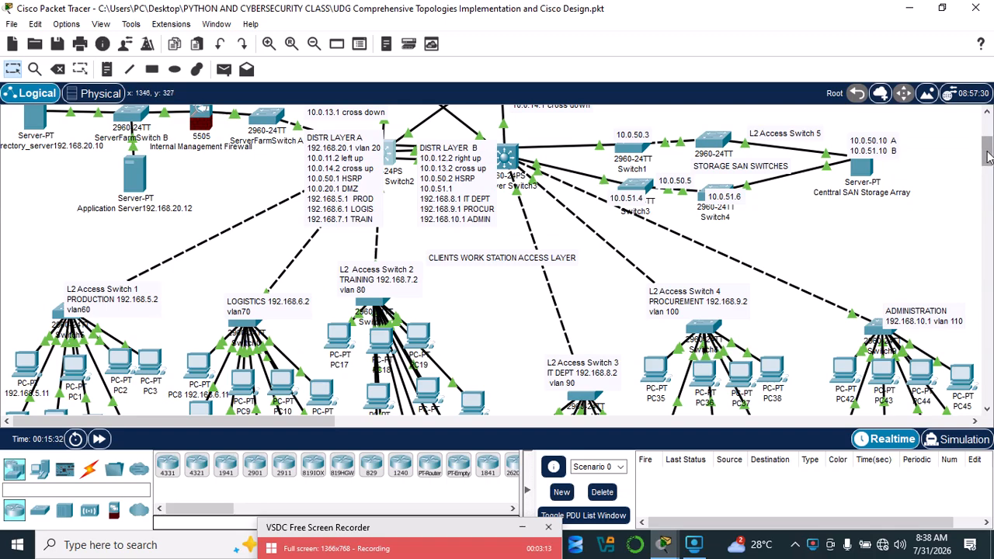
# - Ping 192.168.6.1 from the command prompt of PC37 in the Procurement department, then close its window
pyautogui.moveTo(986, 151)
pyautogui.mouseDown()
pyautogui.moveTo(986, 137)
pyautogui.moveTo(986, 175)
pyautogui.moveTo(990, 134)
pyautogui.mouseUp()
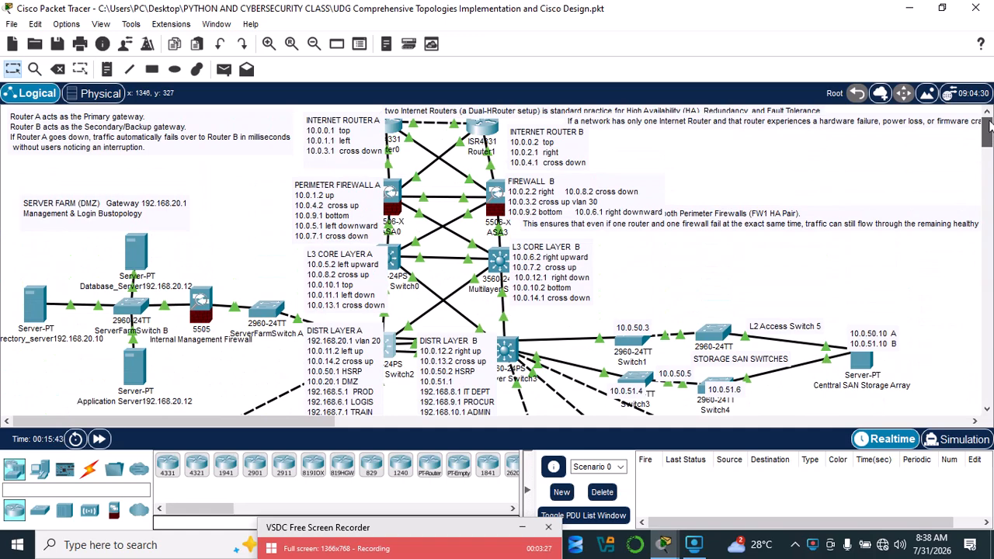
pyautogui.moveTo(990, 127)
pyautogui.mouseDown()
pyautogui.moveTo(987, 172)
pyautogui.moveTo(987, 136)
pyautogui.moveTo(973, 129)
pyautogui.mouseUp()
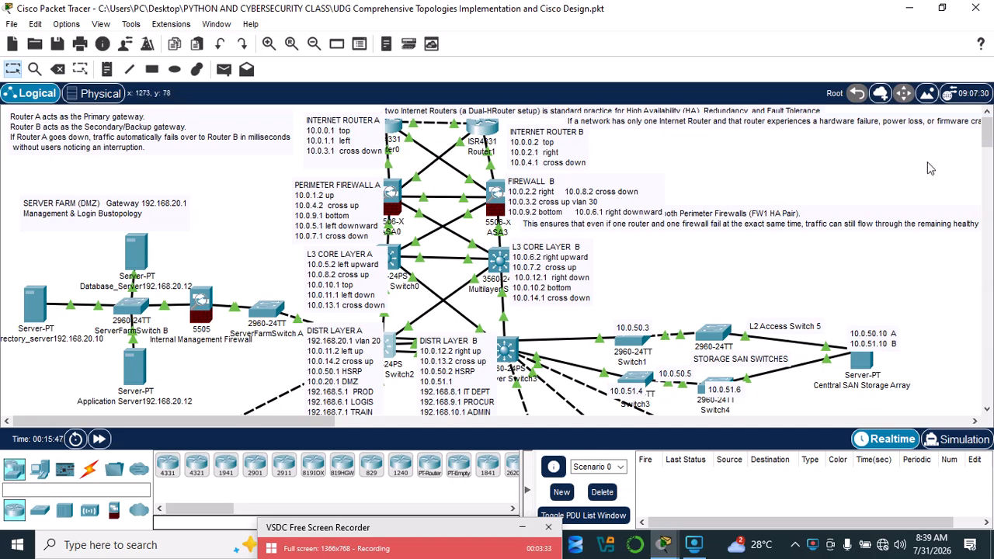
pyautogui.moveTo(986, 131); pyautogui.dragTo(975, 158)
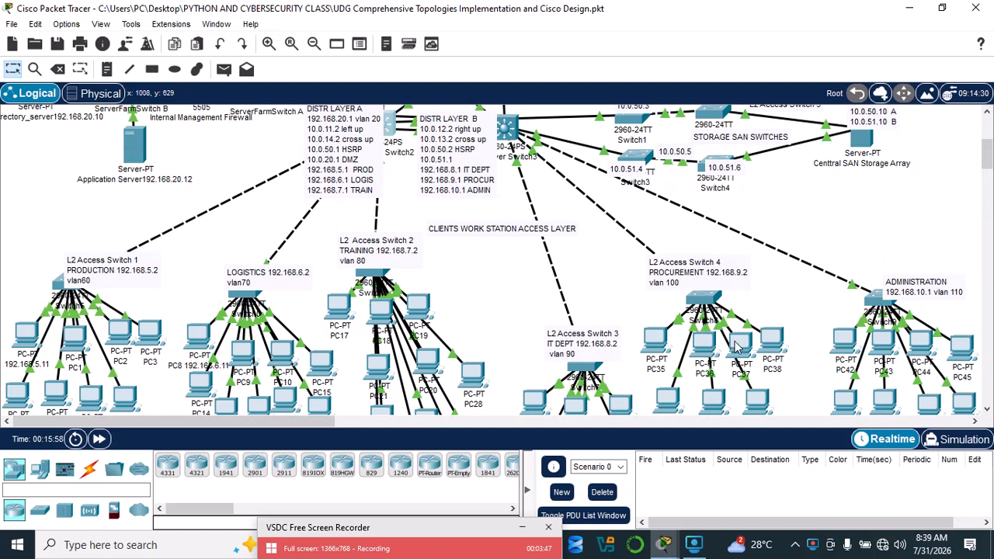
pyautogui.moveTo(736, 347)
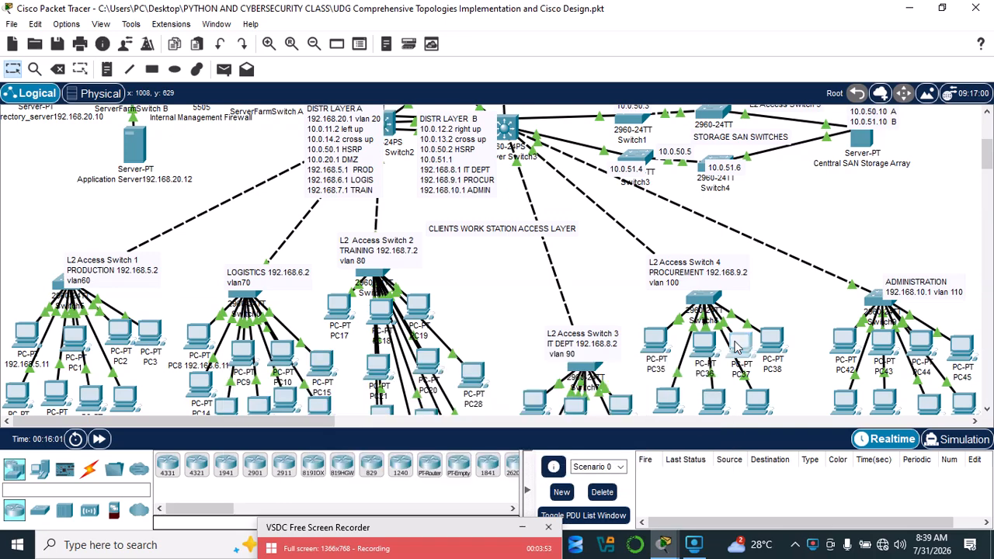
pyautogui.click(736, 347)
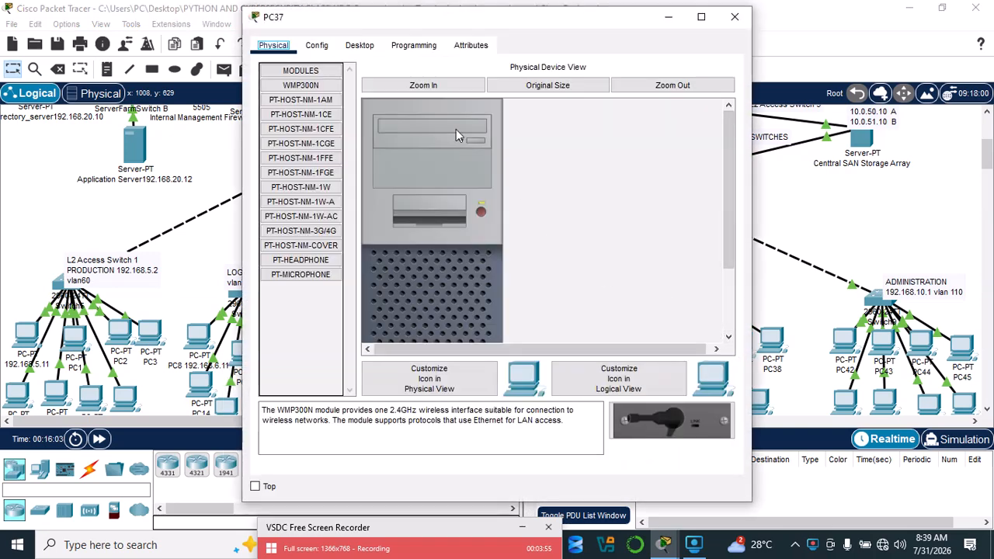
pyautogui.click(365, 47)
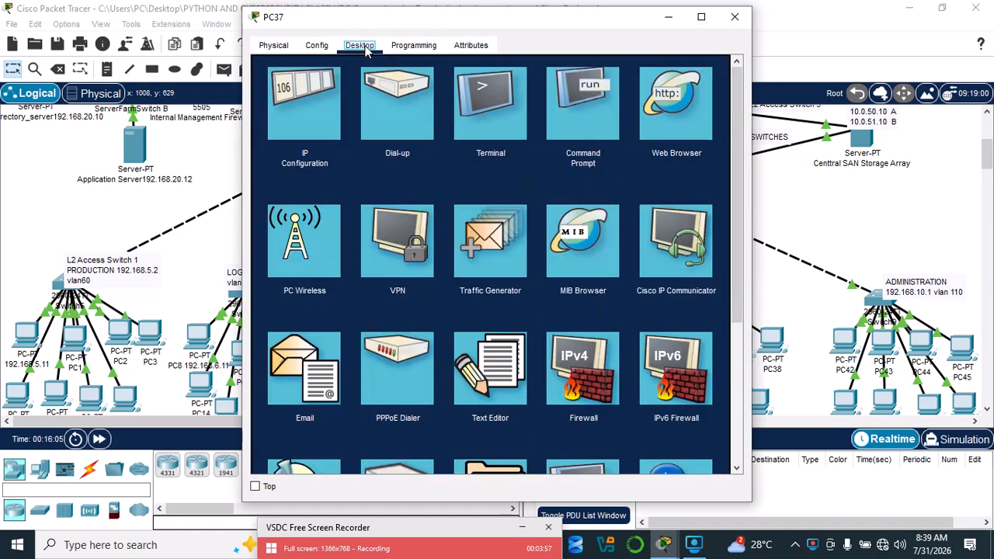
pyautogui.click(593, 123)
pyautogui.write('pi')
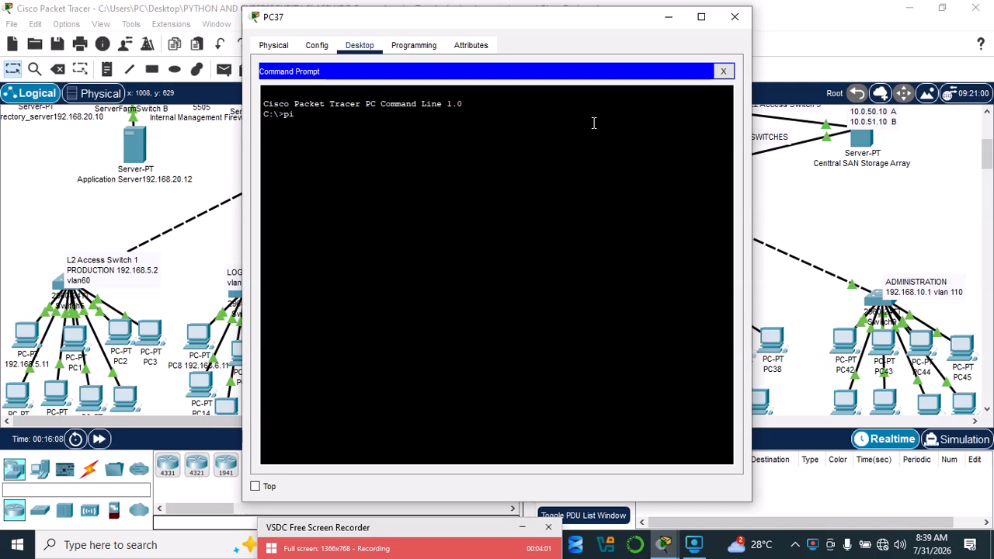
pyautogui.write('ng 192.')
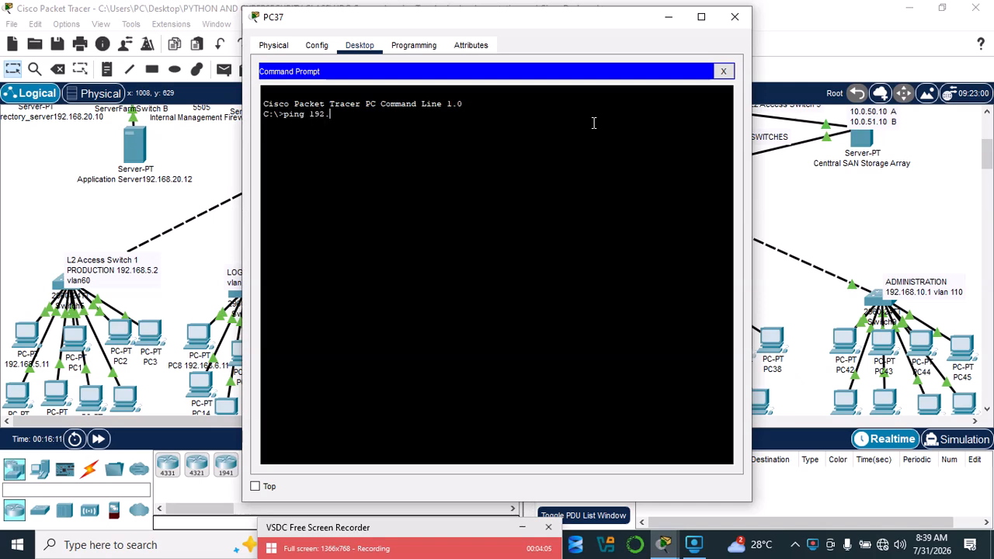
pyautogui.write('168')
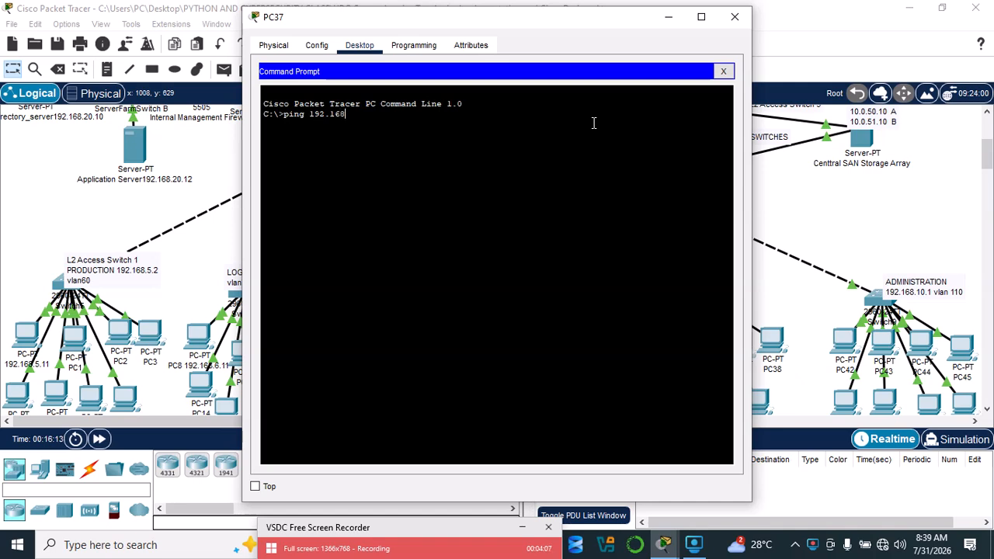
pyautogui.write('.6.1')
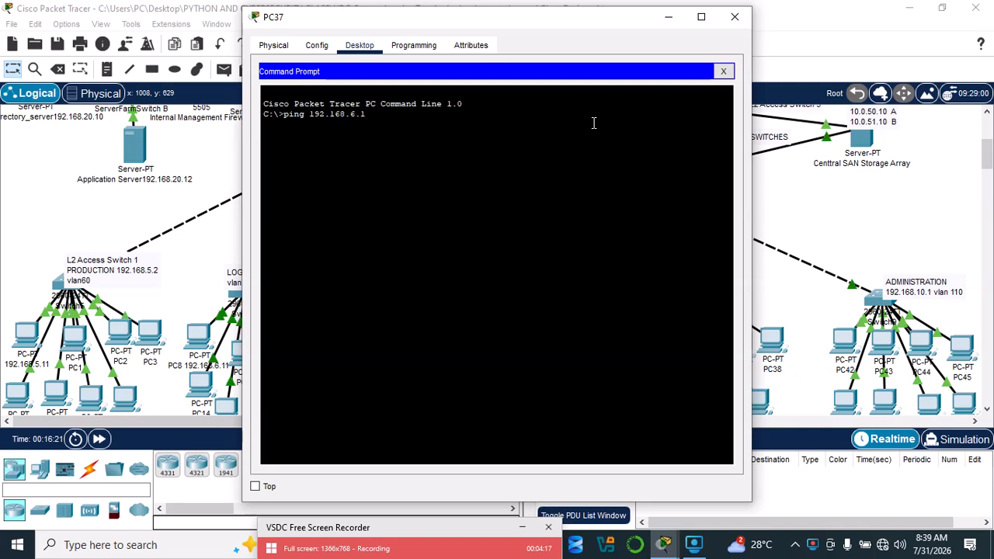
pyautogui.press('Return')
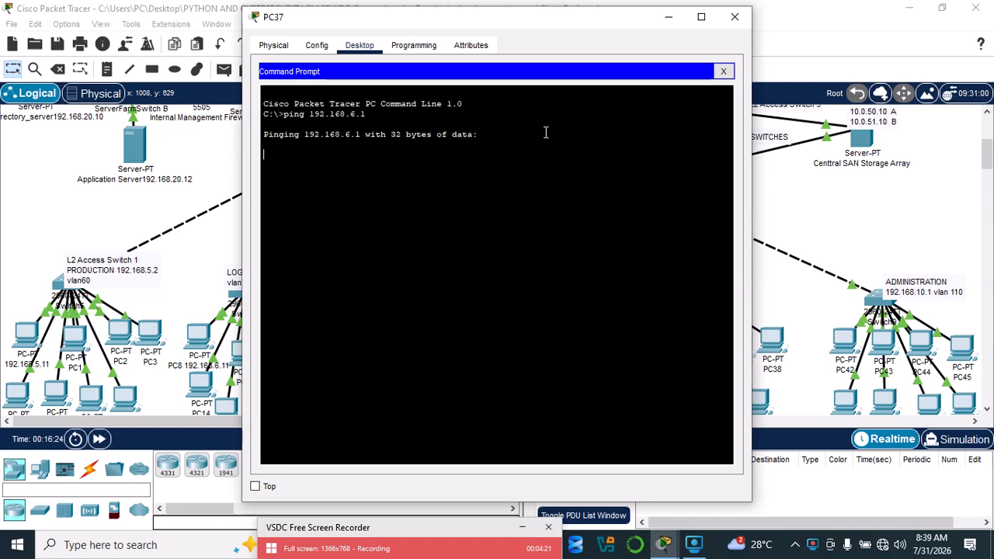
pyautogui.click(735, 16)
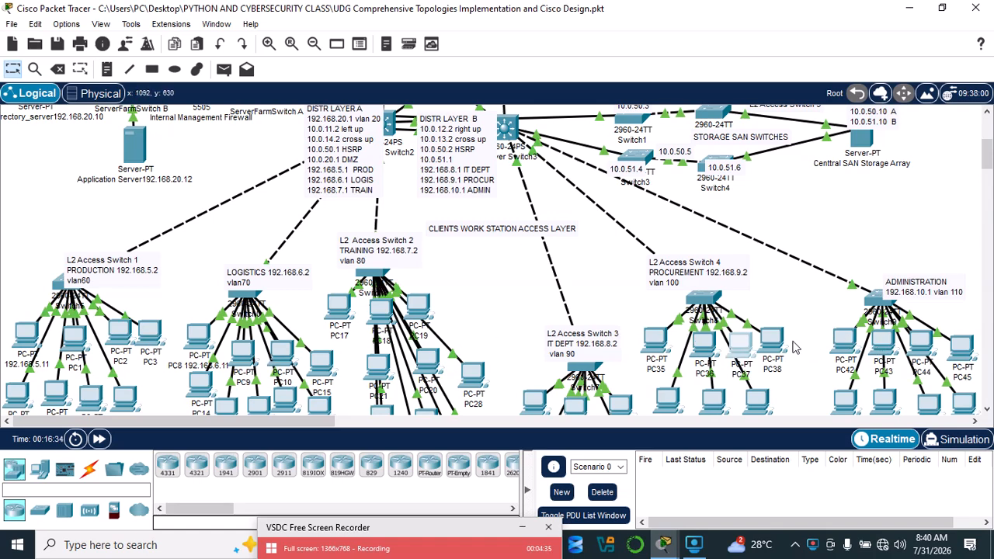
# - Open the IP configuration of PC42 in the Administration department
pyautogui.click(845, 347)
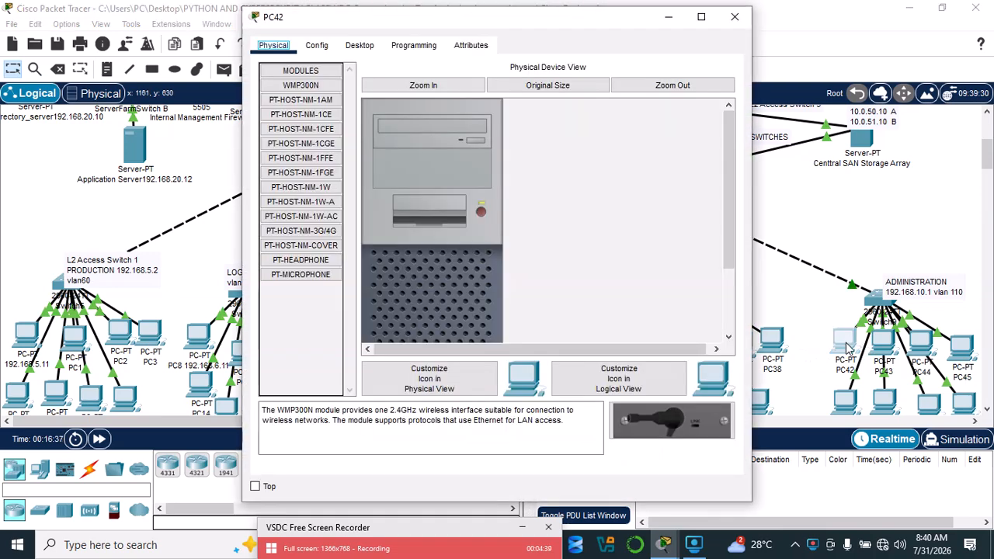
pyautogui.click(358, 45)
pyautogui.click(321, 118)
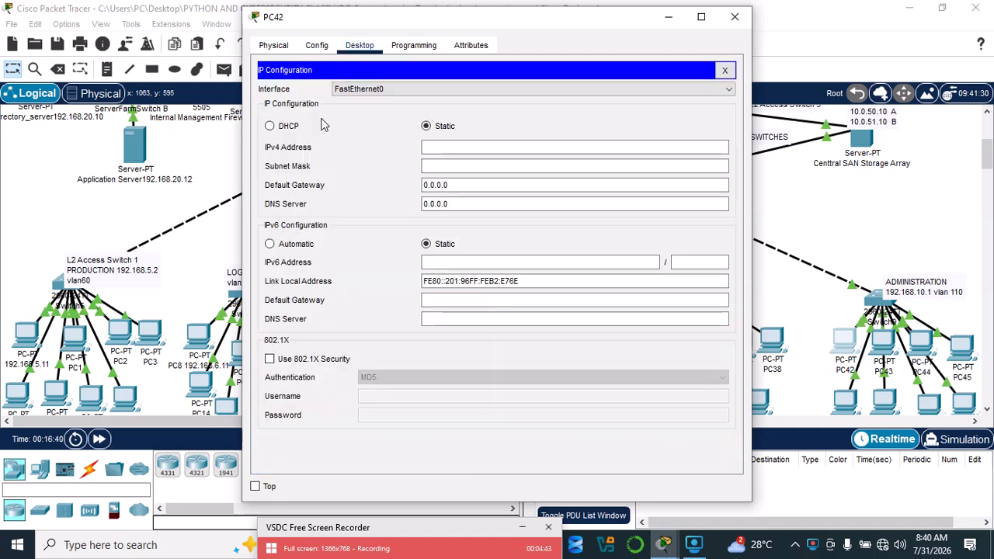
# - Close PC42's window, then copy the IPv4 address from the IP configuration of PC38 in the Procurement department
pyautogui.click(730, 19)
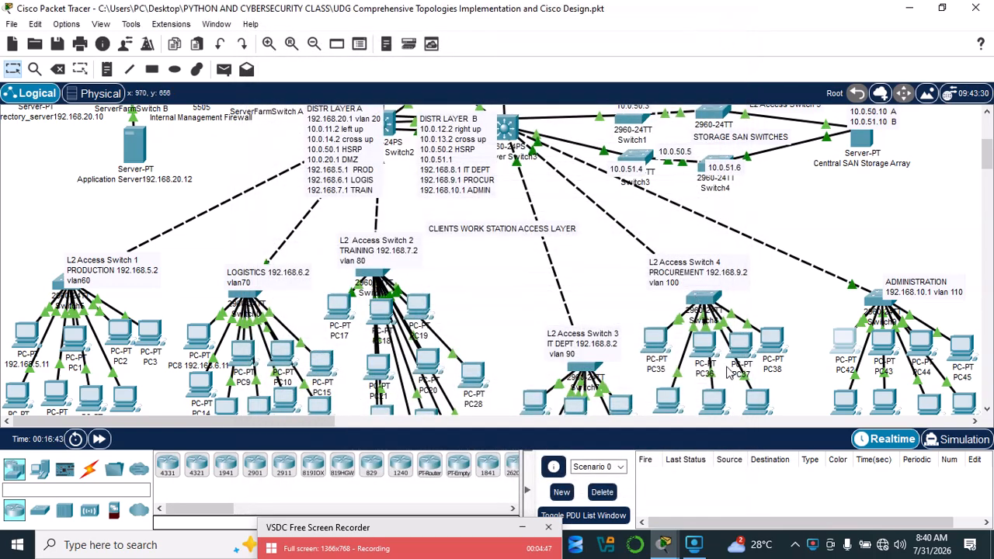
pyautogui.click(771, 336)
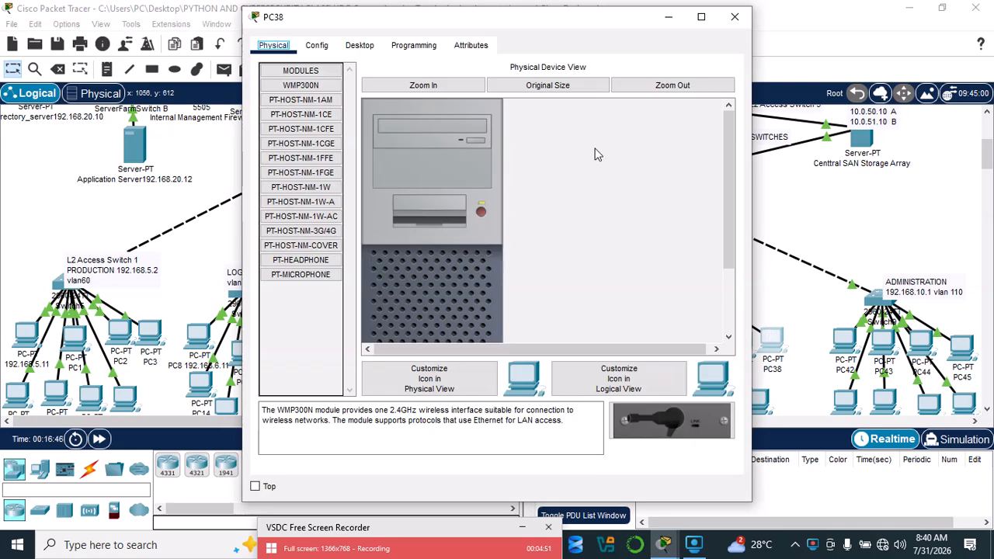
pyautogui.click(361, 44)
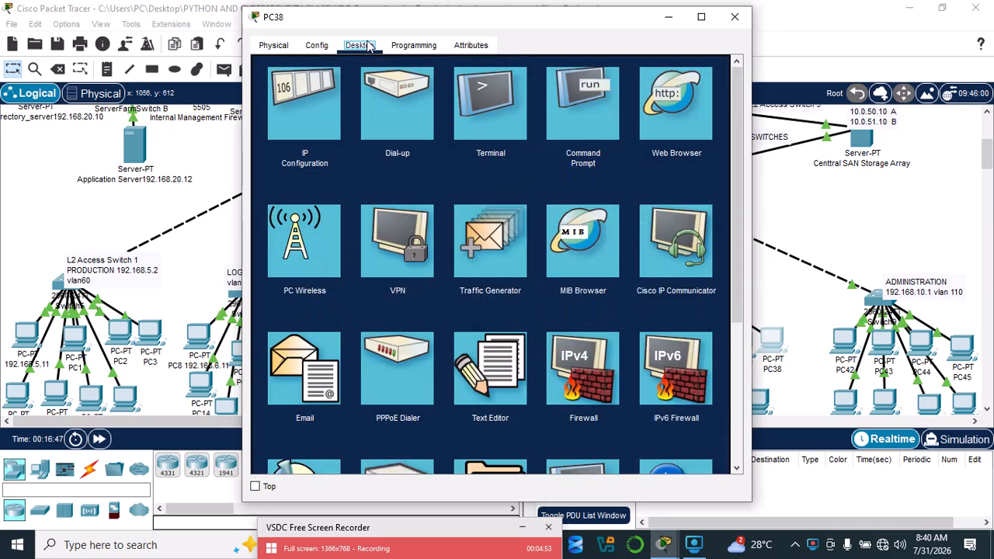
pyautogui.click(313, 122)
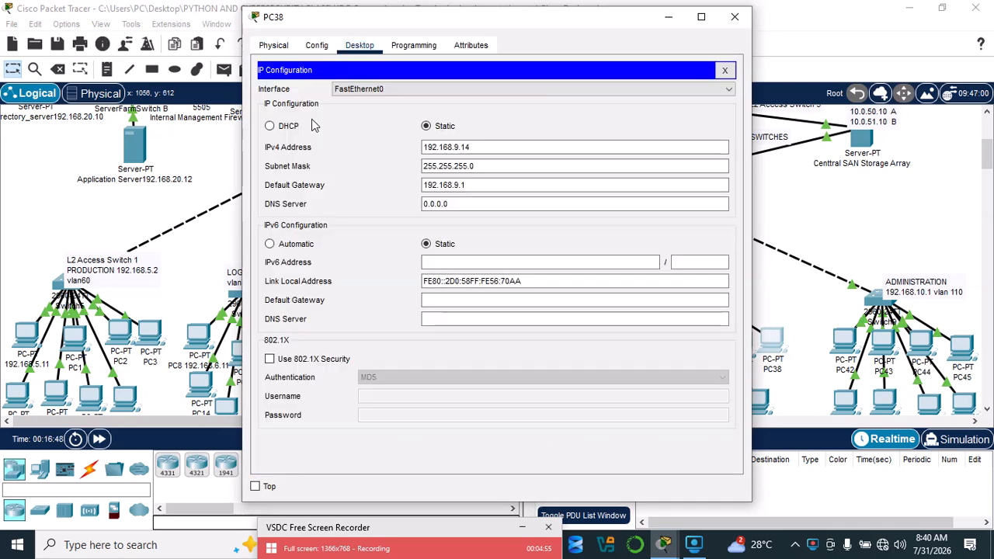
pyautogui.moveTo(471, 147); pyautogui.dragTo(425, 147)
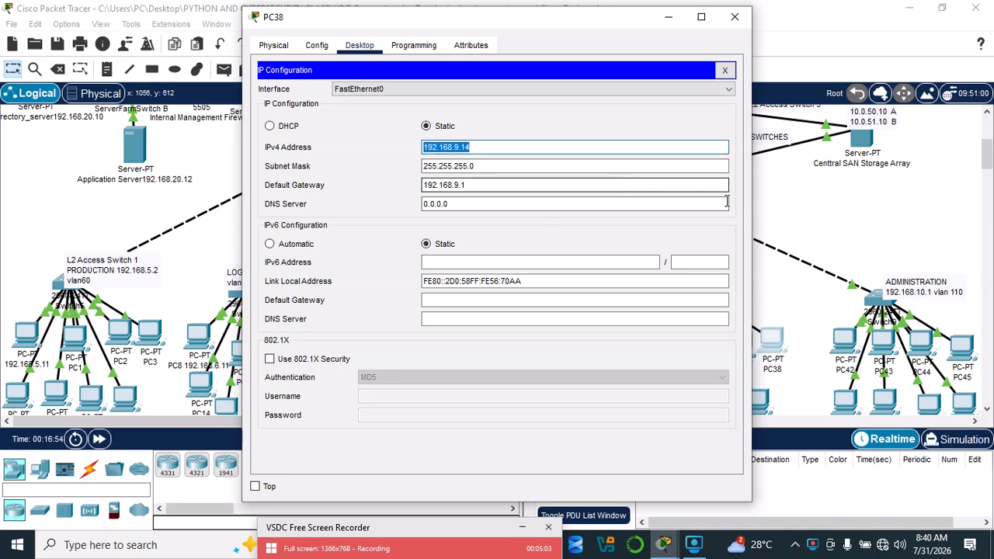
pyautogui.click(777, 208)
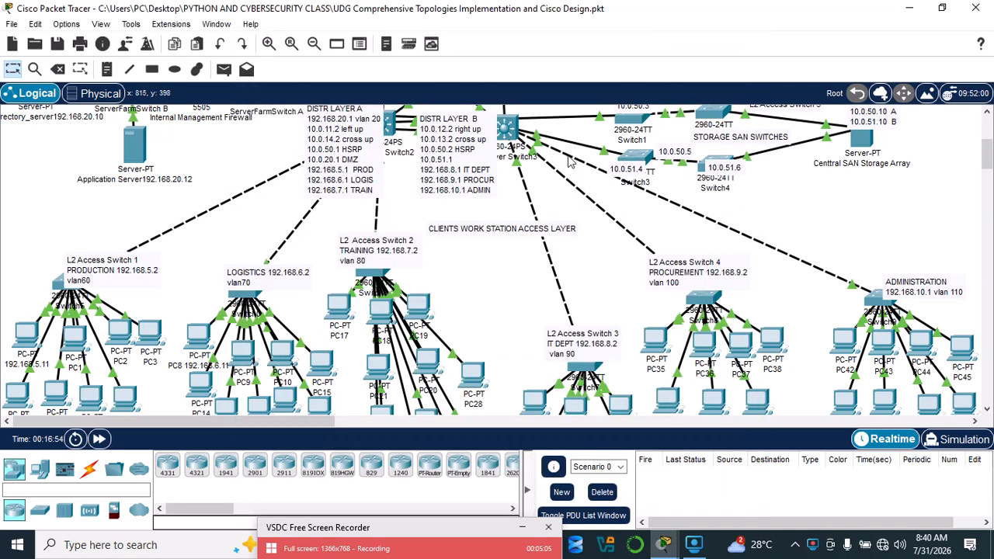
# - Ping 192.168.9.14 from the command line of Multilayer Switch3 in distribution layer B
pyautogui.click(508, 128)
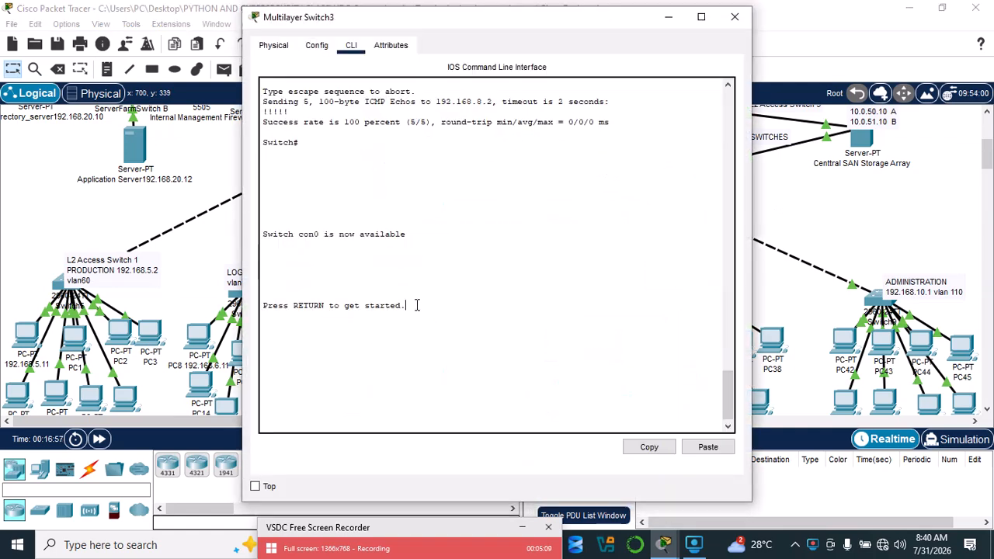
pyautogui.press('Return')
pyautogui.write('ping')
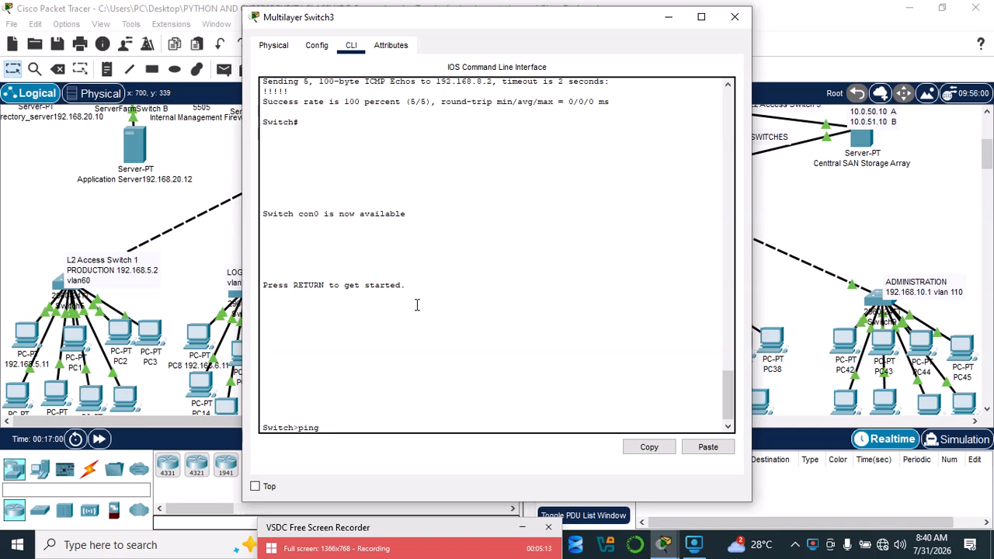
pyautogui.rightClick(358, 406)
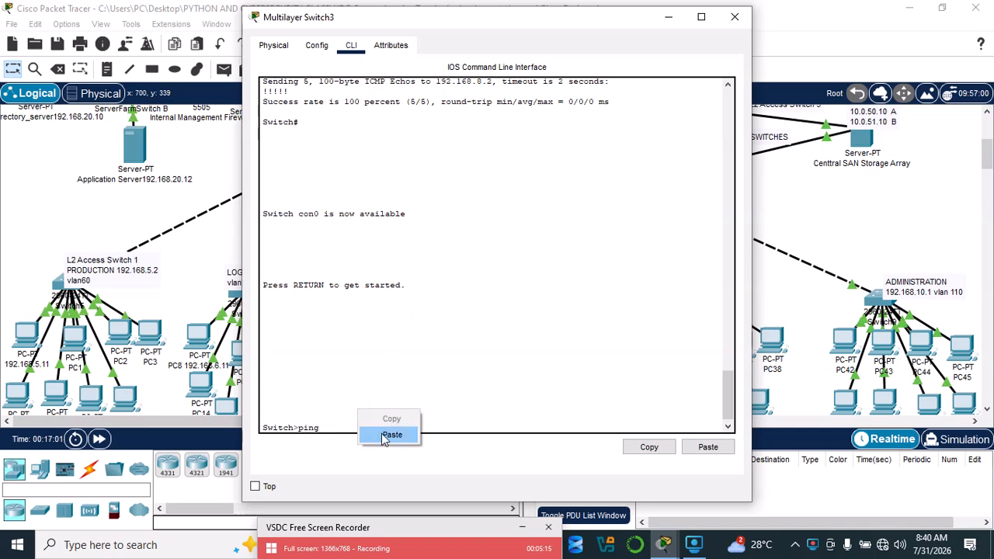
pyautogui.click(385, 435)
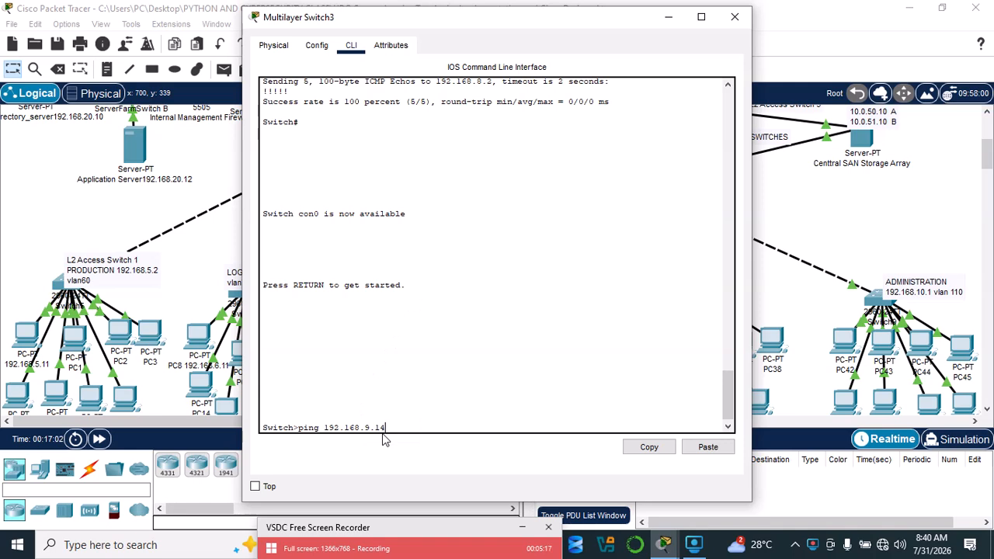
pyautogui.press('Return')
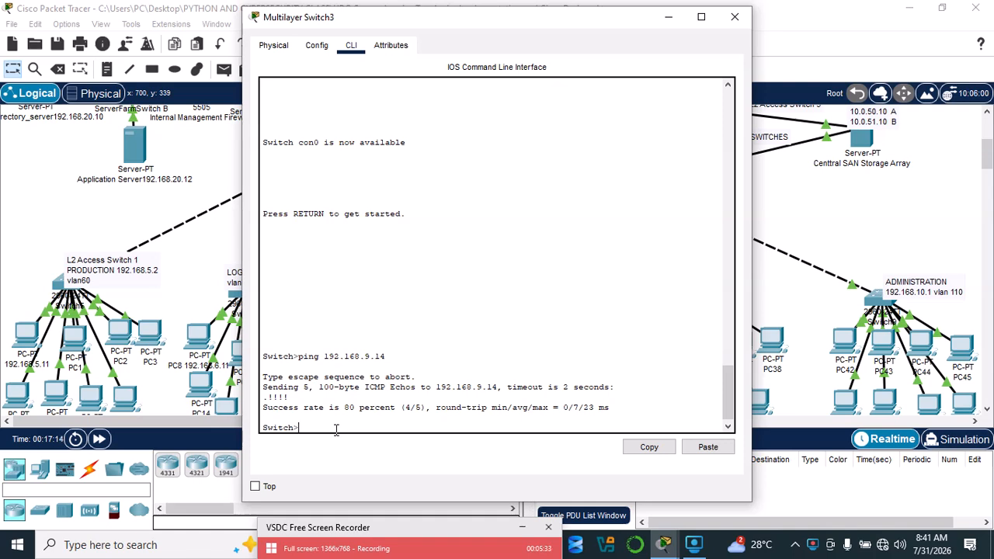
# - Repeat the ping to 192.168.9.14 on Multilayer Switch3, then return to the topology
pyautogui.write('ping')
pyautogui.rightClick(354, 409)
pyautogui.click(386, 435)
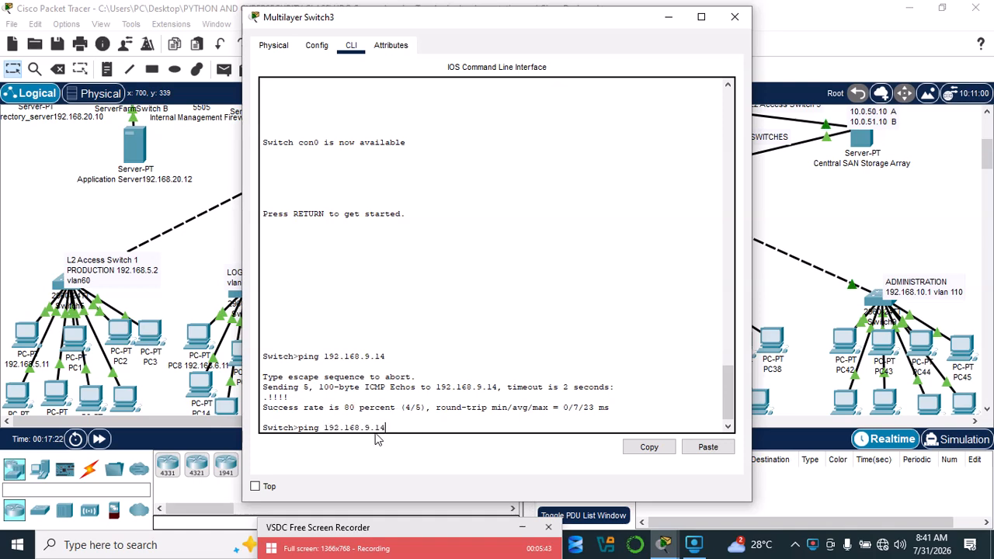
pyautogui.press('Return')
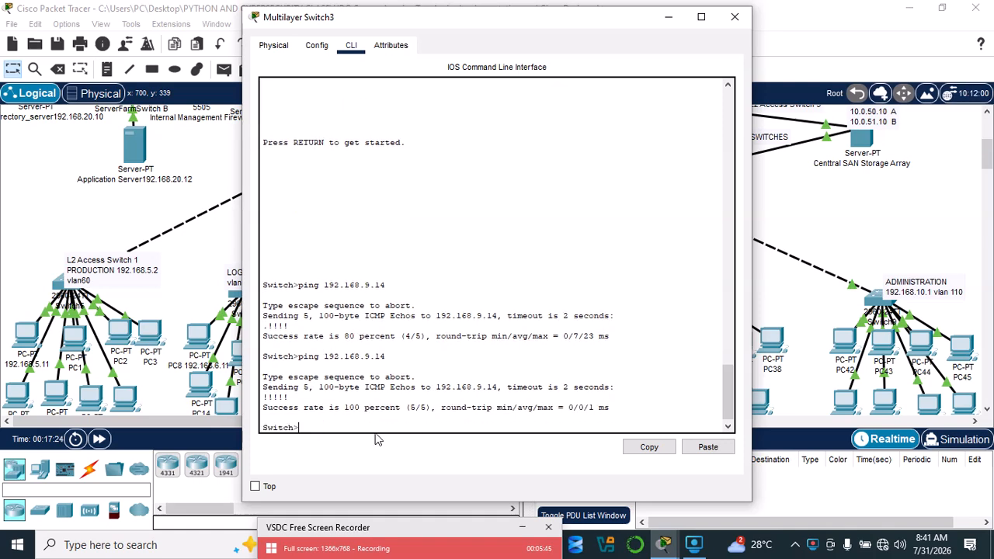
pyautogui.click(178, 287)
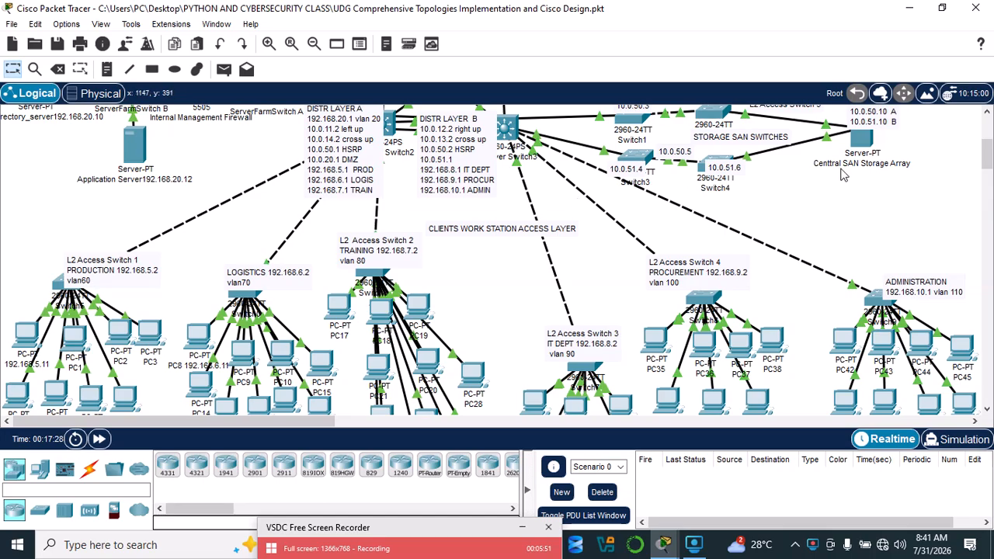
# - Ping 192.168.9.14 from the command prompt of PC12 in the Logistics department
pyautogui.moveTo(986, 155)
pyautogui.mouseDown()
pyautogui.moveTo(976, 116)
pyautogui.moveTo(986, 165)
pyautogui.mouseUp()
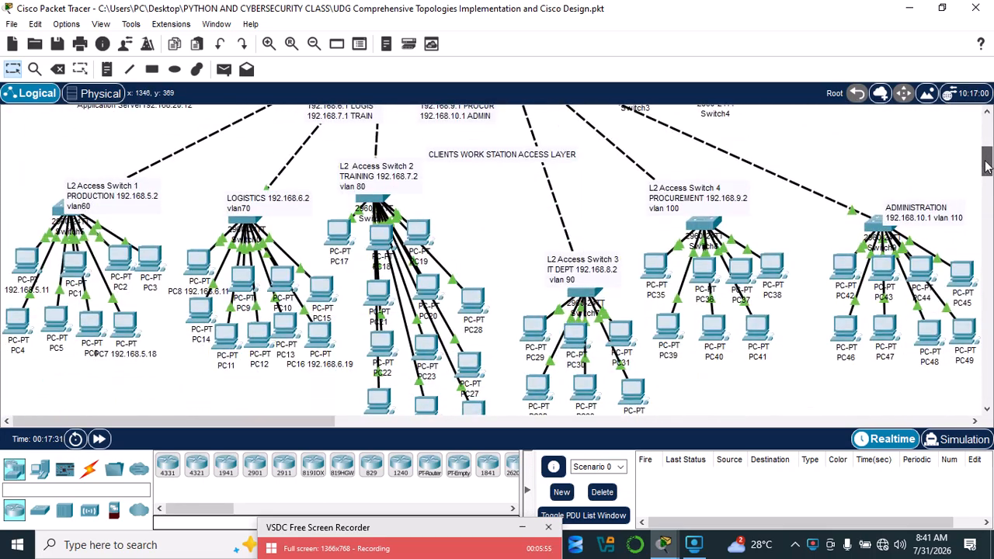
pyautogui.click(250, 336)
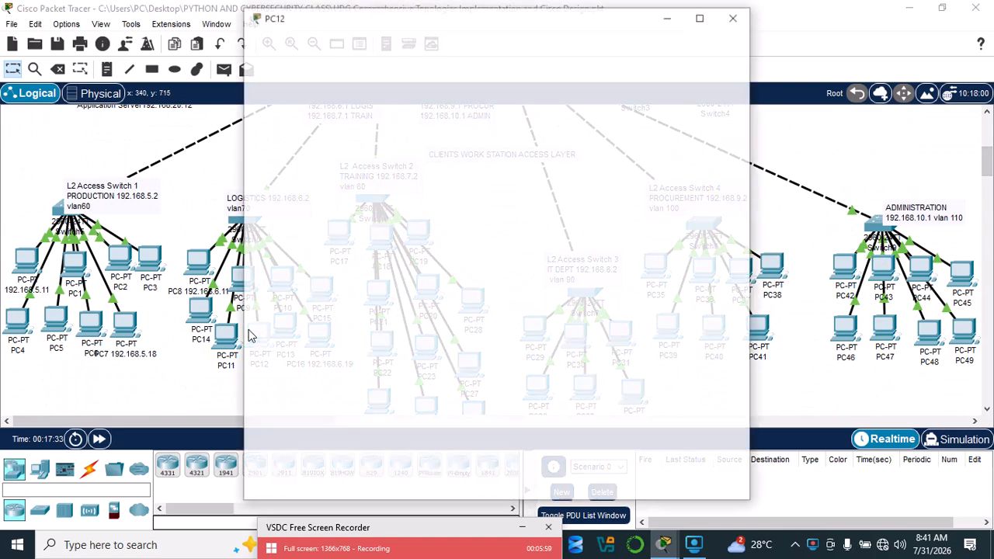
pyautogui.click(361, 45)
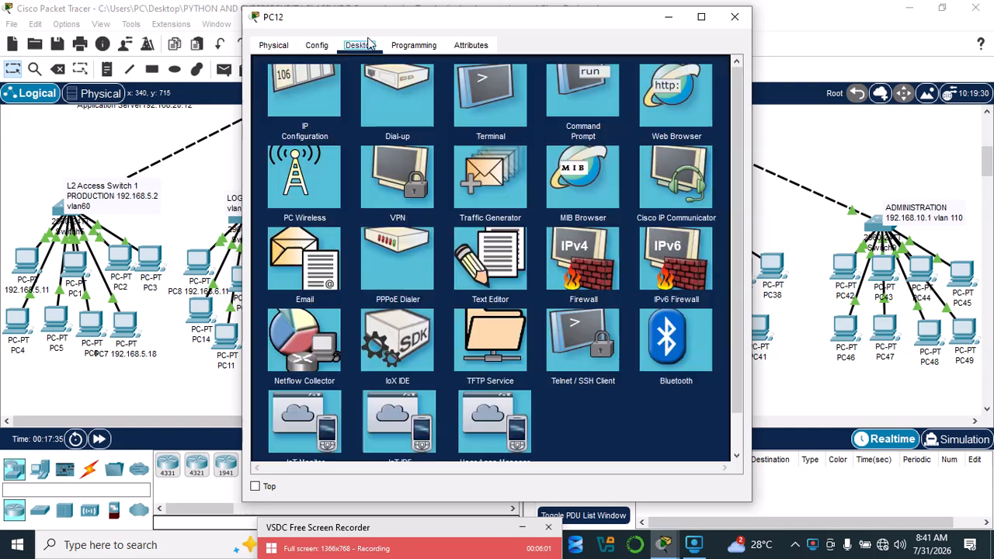
pyautogui.click(570, 123)
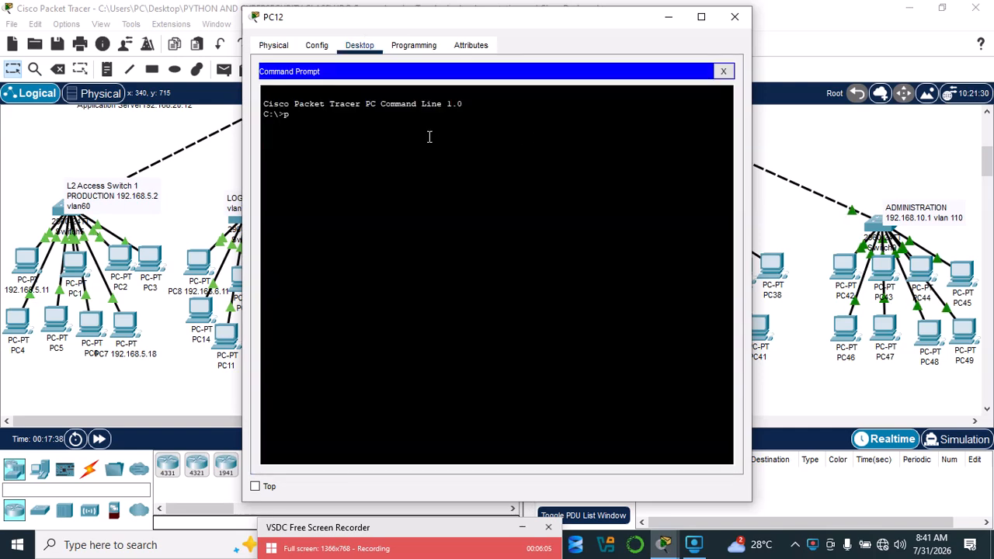
pyautogui.write('pin')
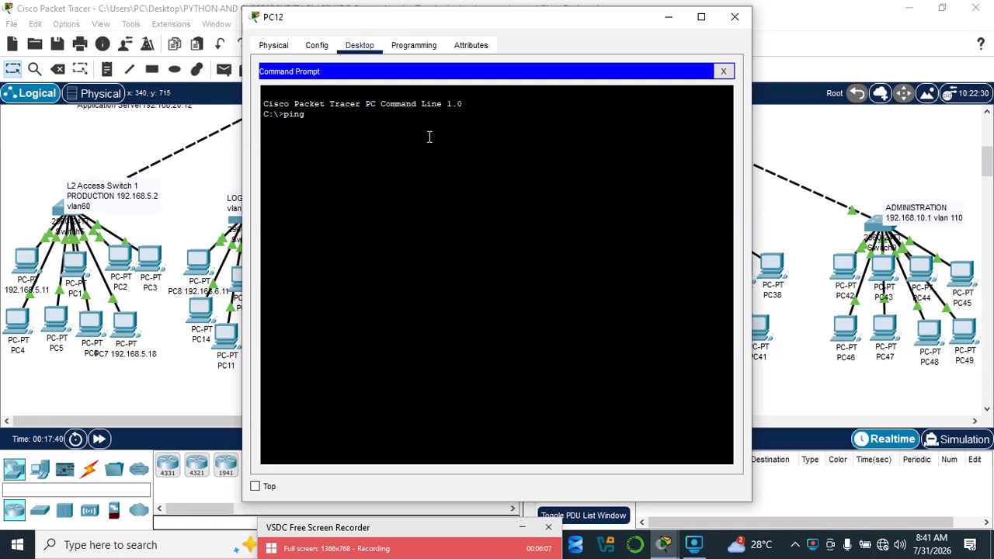
pyautogui.write('g')
pyautogui.rightClick(429, 137)
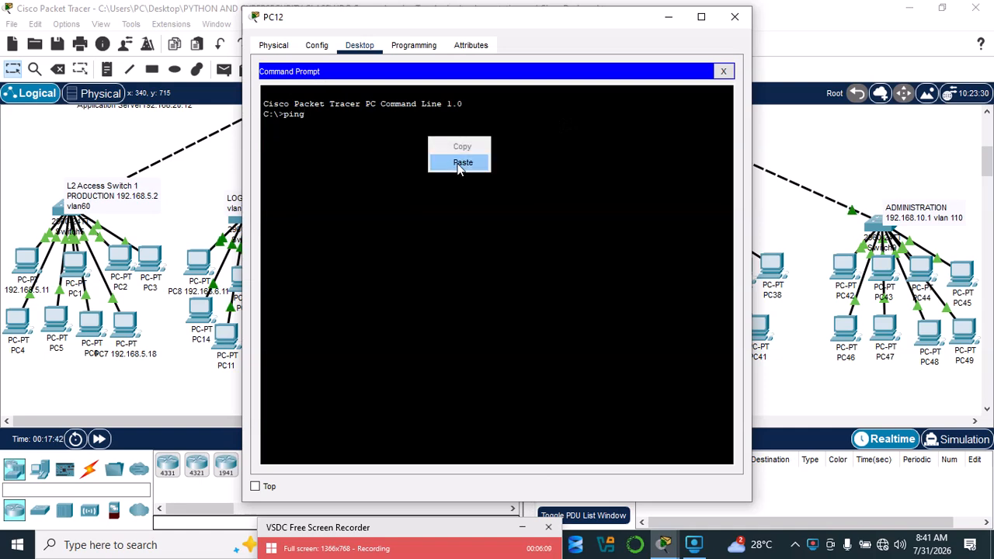
pyautogui.click(458, 164)
pyautogui.press('Return')
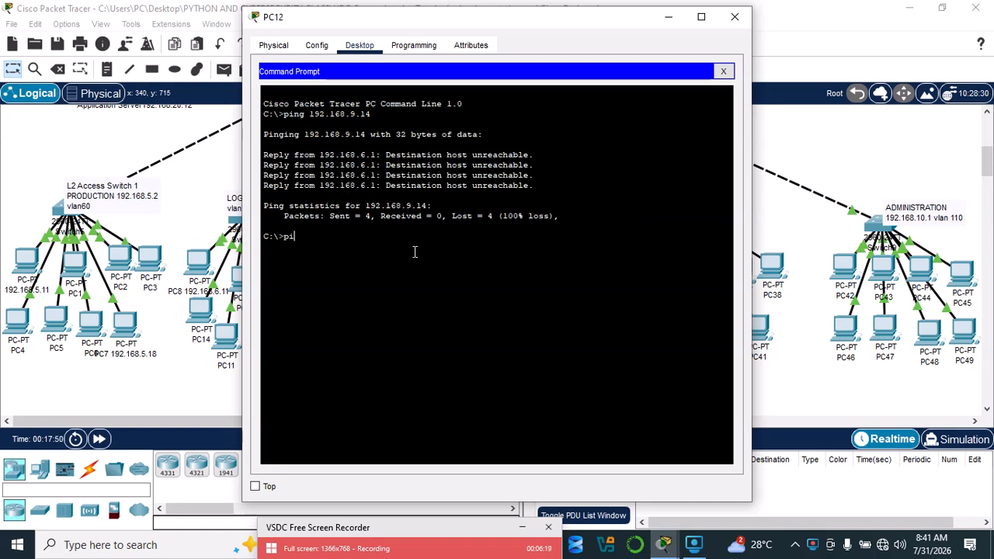
# - Ping 192.168.5.14 from PC12's command prompt, then close its window
pyautogui.write('g')
pyautogui.rightClick(410, 255)
pyautogui.click(438, 280)
pyautogui.press('Left')
pyautogui.press('Left')
pyautogui.press('BackSpace')
pyautogui.write('5')
pyautogui.press('Return')
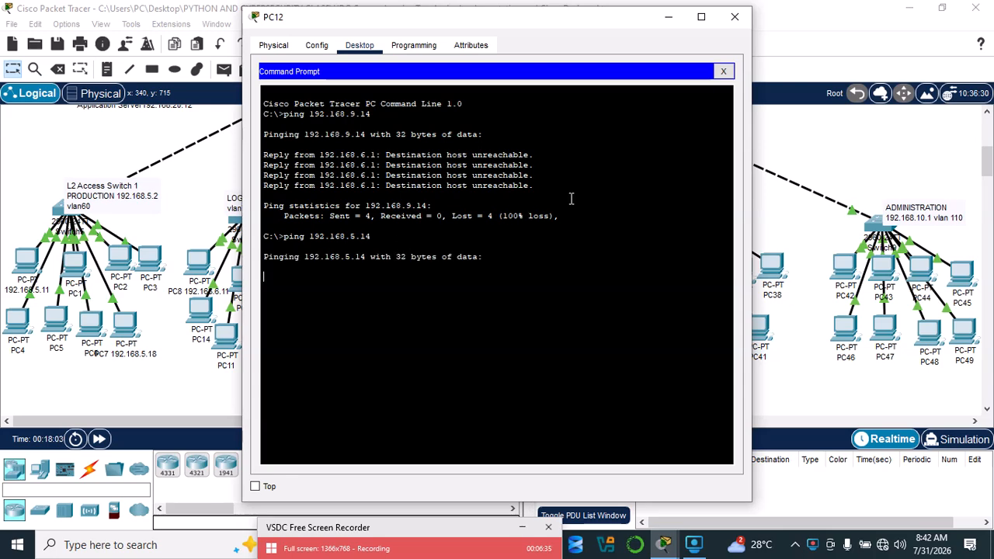
pyautogui.click(734, 17)
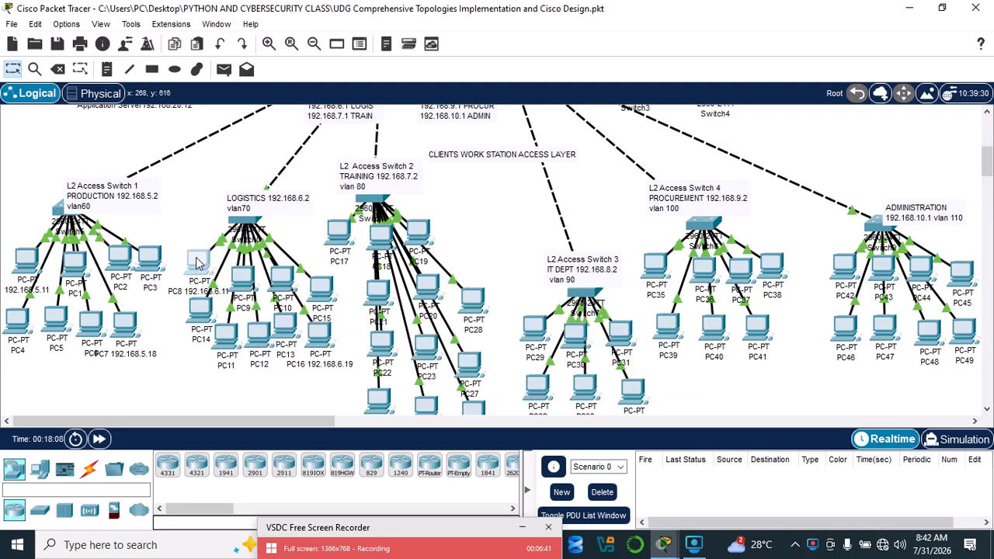
# - Ping 192.168.5.11 from the command prompt of PC8 in the Logistics department, then close its window
pyautogui.click(198, 264)
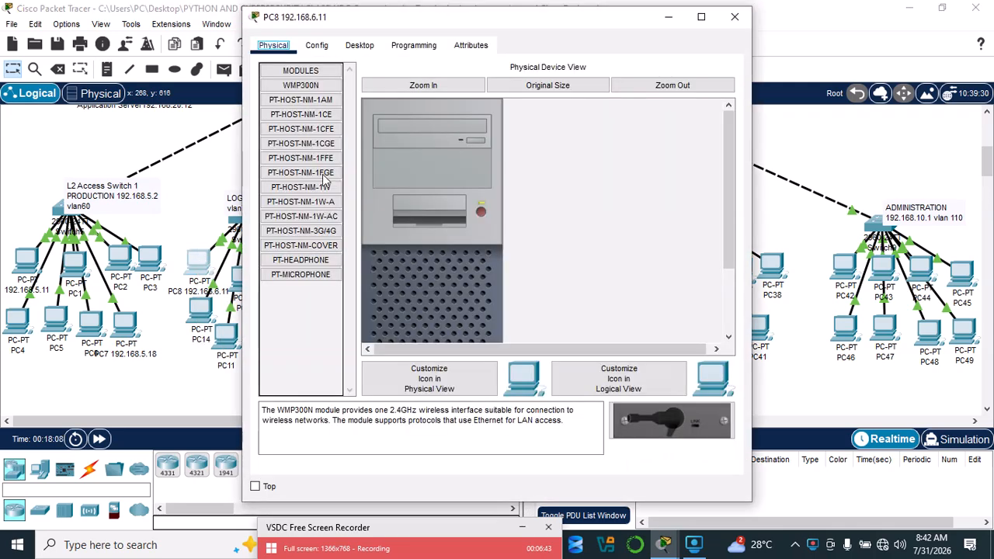
pyautogui.click(356, 47)
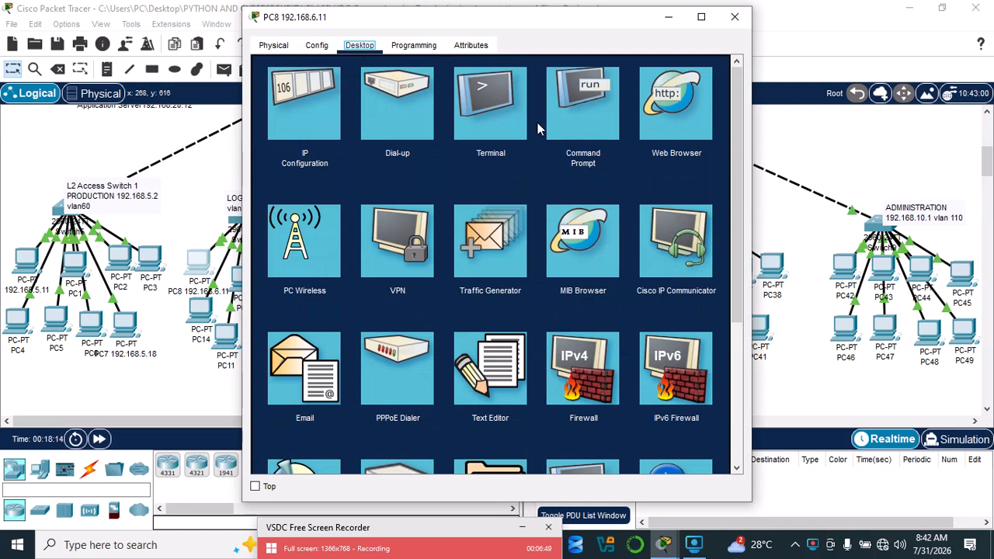
pyautogui.click(569, 132)
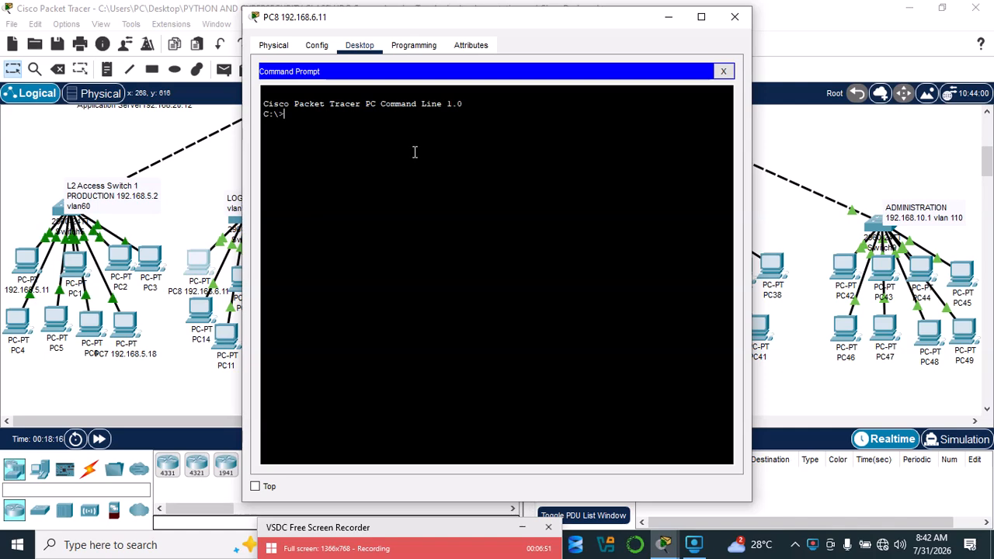
pyautogui.write('ng')
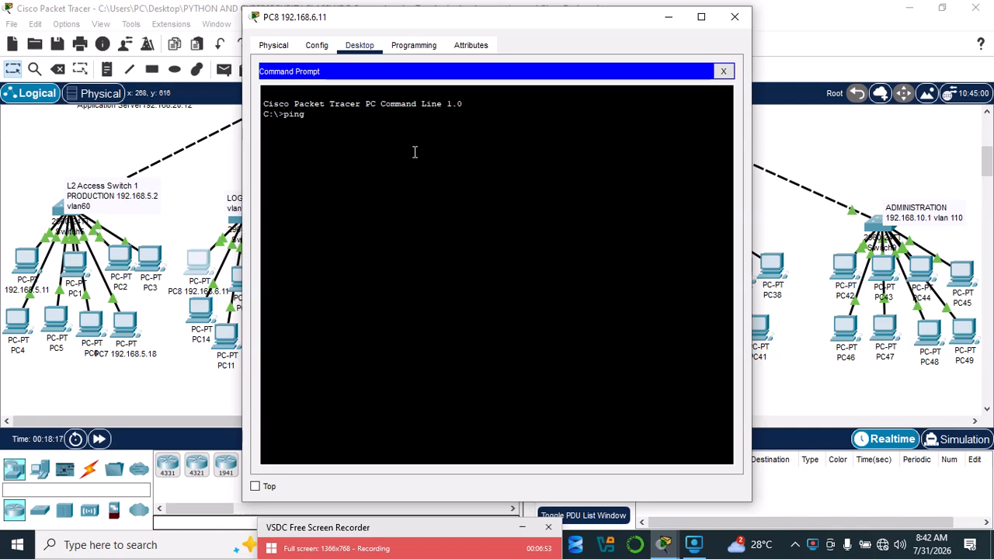
pyautogui.rightClick(414, 151)
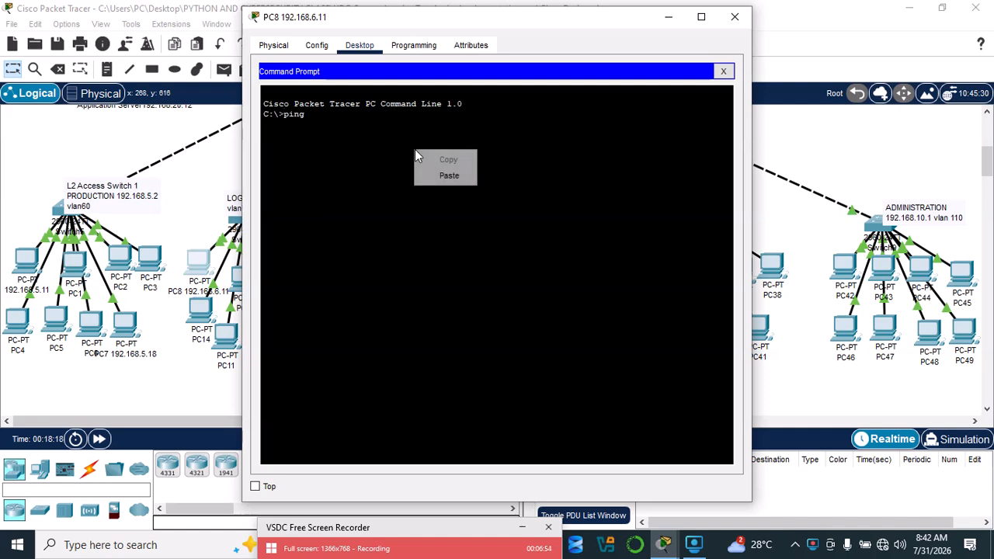
pyautogui.click(449, 177)
pyautogui.rightClick(376, 131)
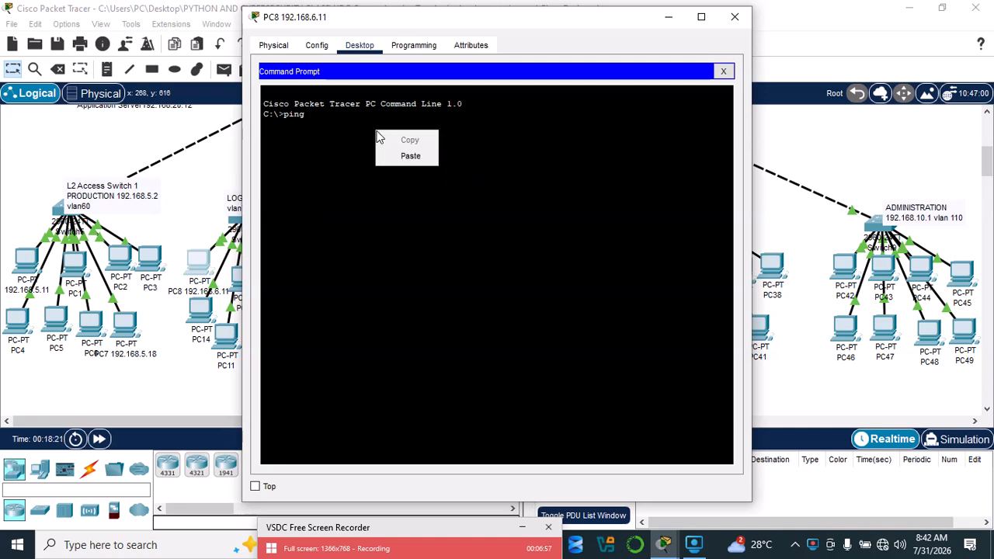
pyautogui.click(405, 155)
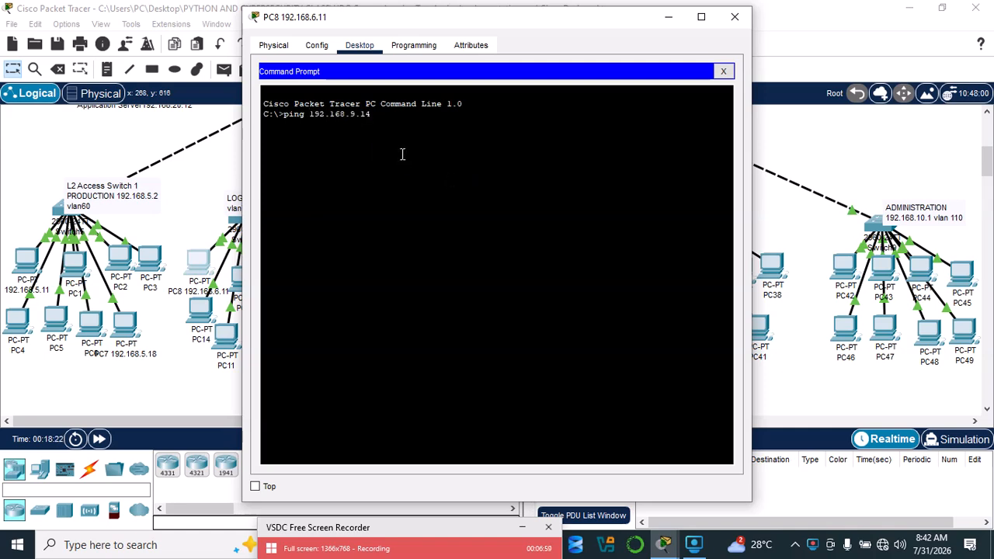
pyautogui.press('Left')
pyautogui.press('Left')
pyautogui.press('BackSpace')
pyautogui.write('5')
pyautogui.press('BackSpace')
pyautogui.write('1')
pyautogui.press('Return')
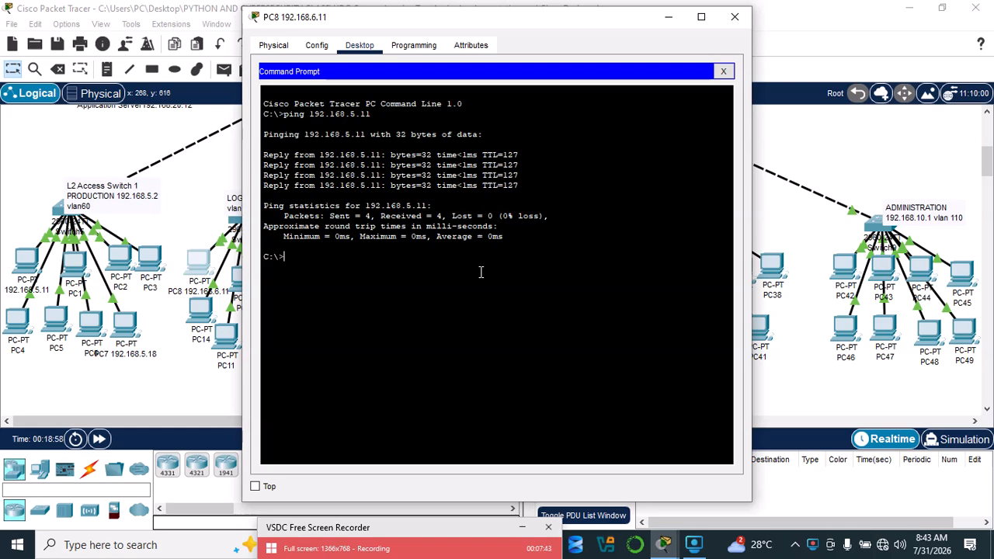
pyautogui.click(734, 17)
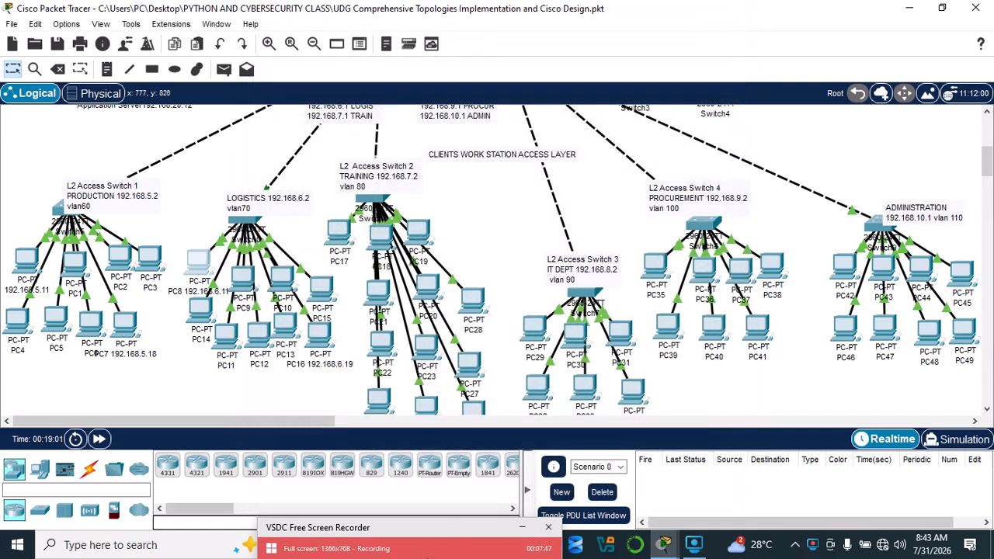
pyautogui.click(431, 554)
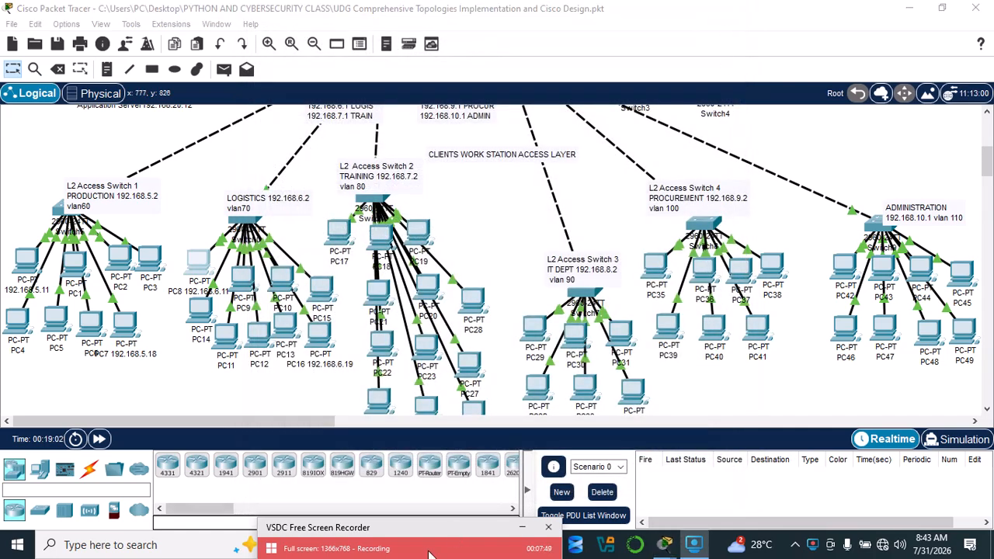
pyautogui.moveTo(430, 546); pyautogui.dragTo(435, 468)
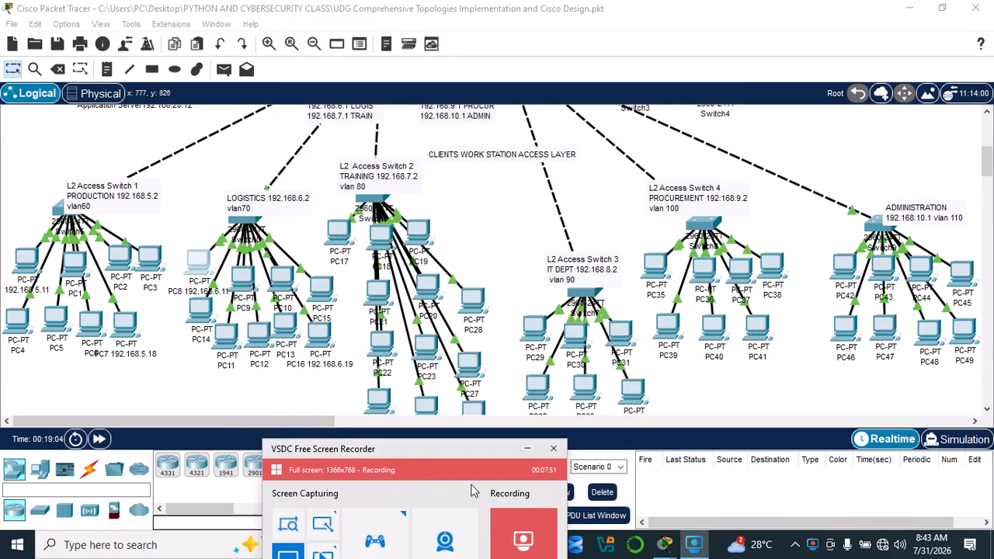